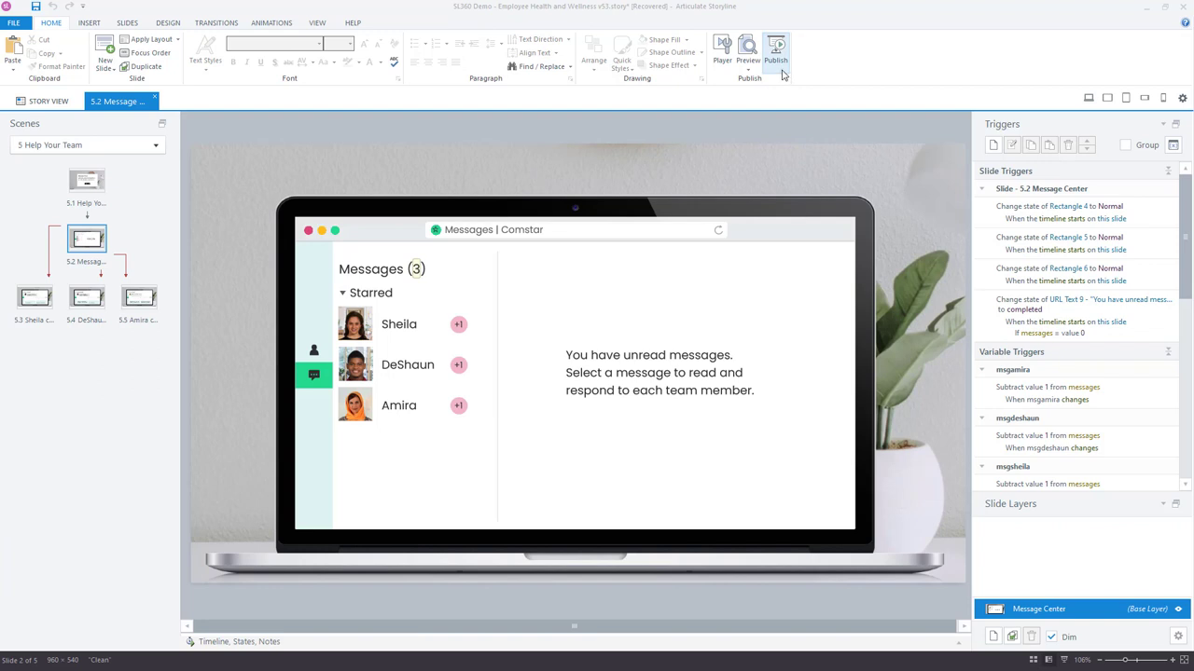
- Set up publishing to Review 360 as a new item titled "Interaction"
left_click(783, 69)
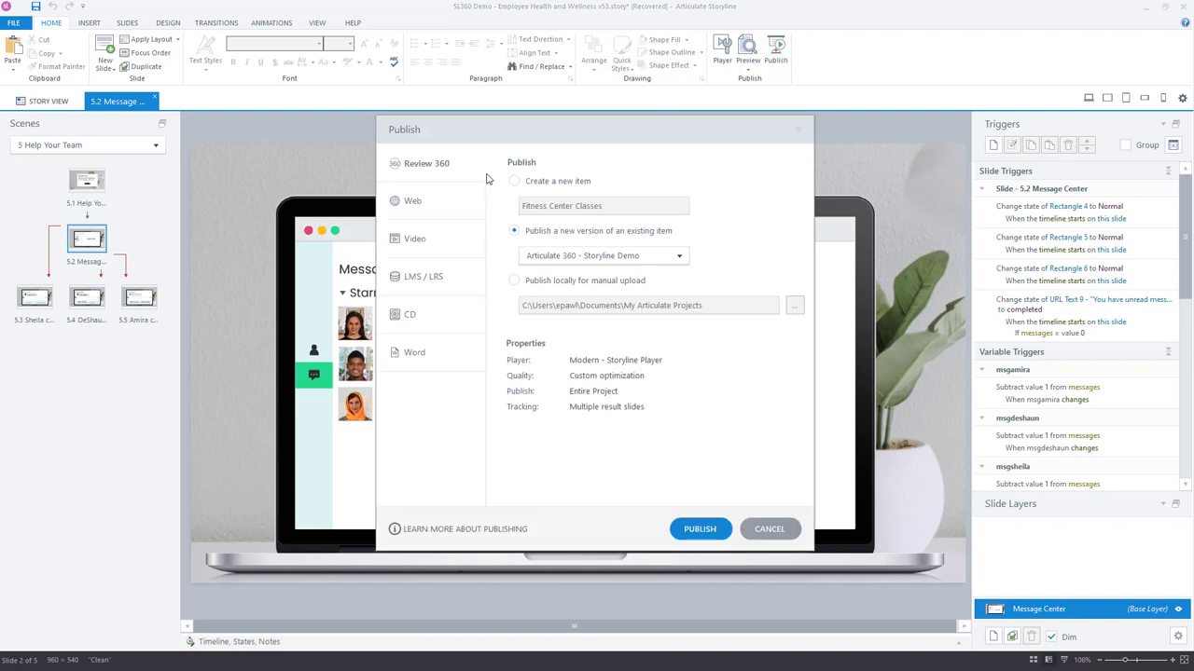
left_click(575, 186)
left_click(572, 233)
left_click(575, 284)
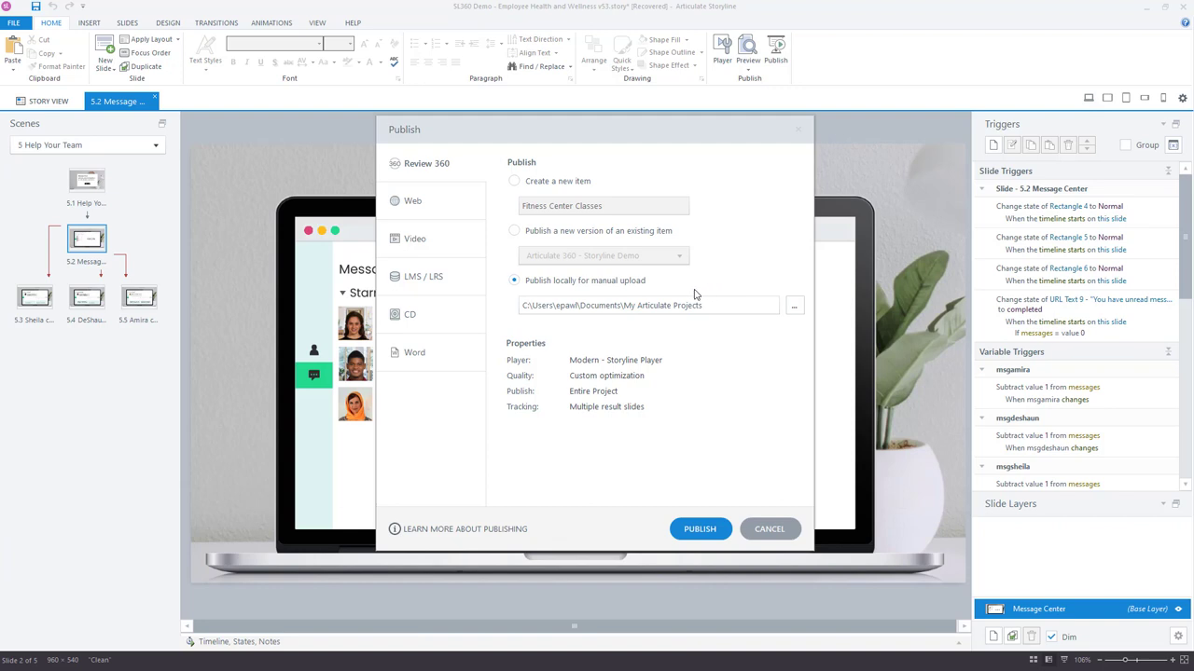
left_click(578, 182)
left_click(609, 207)
triple_click(610, 207)
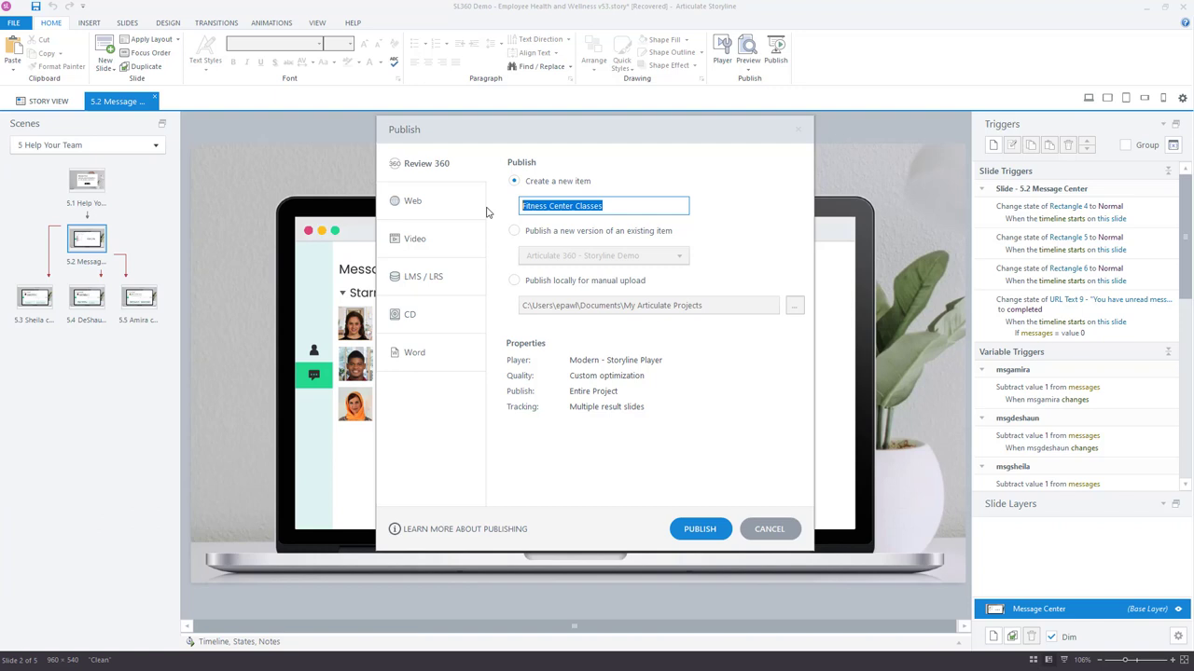
type("Interaction")
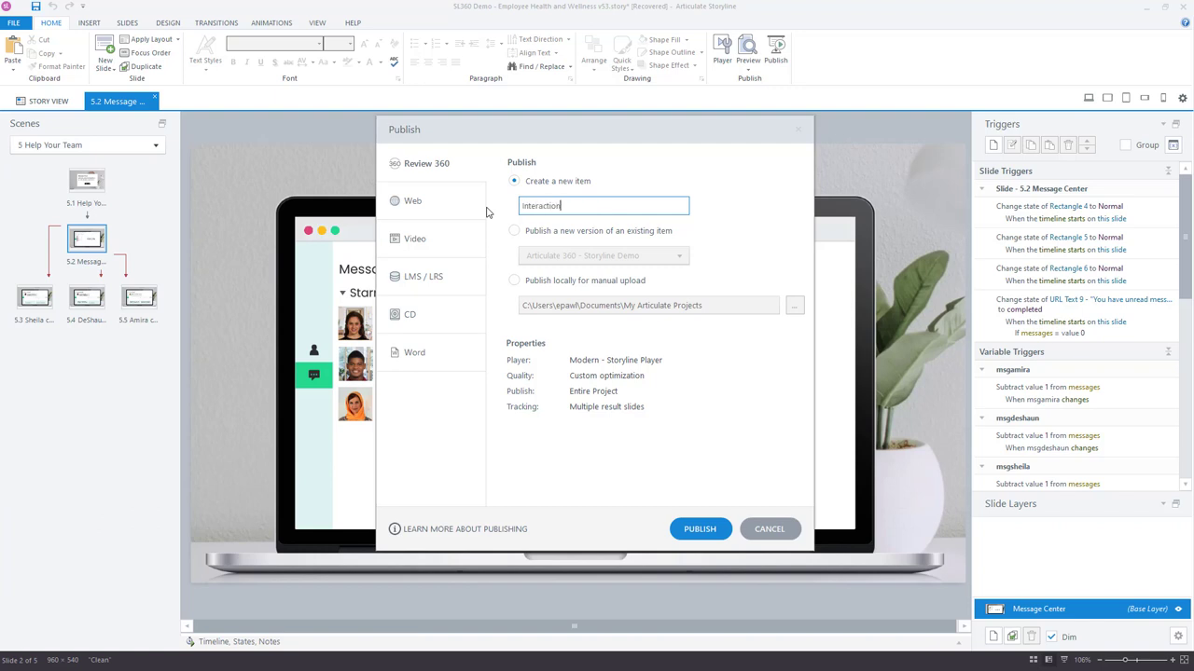
- Limit publishing to the single scene 5 Help Your Team and publish the item to Review 360
left_click(589, 393)
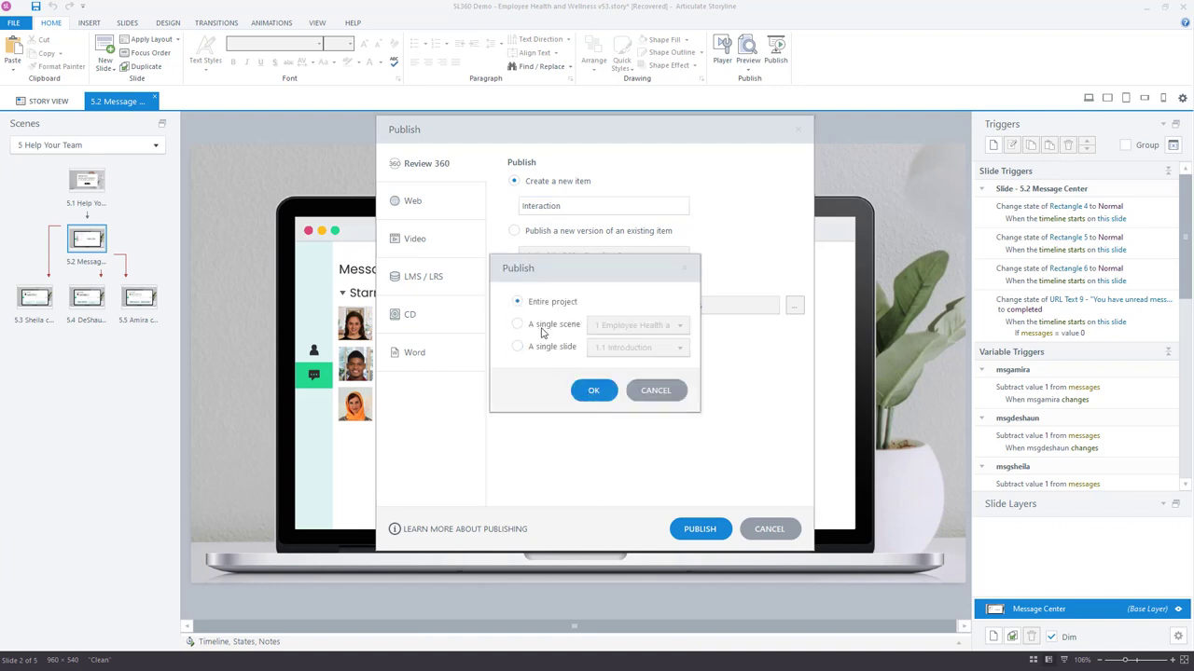
left_click(543, 332)
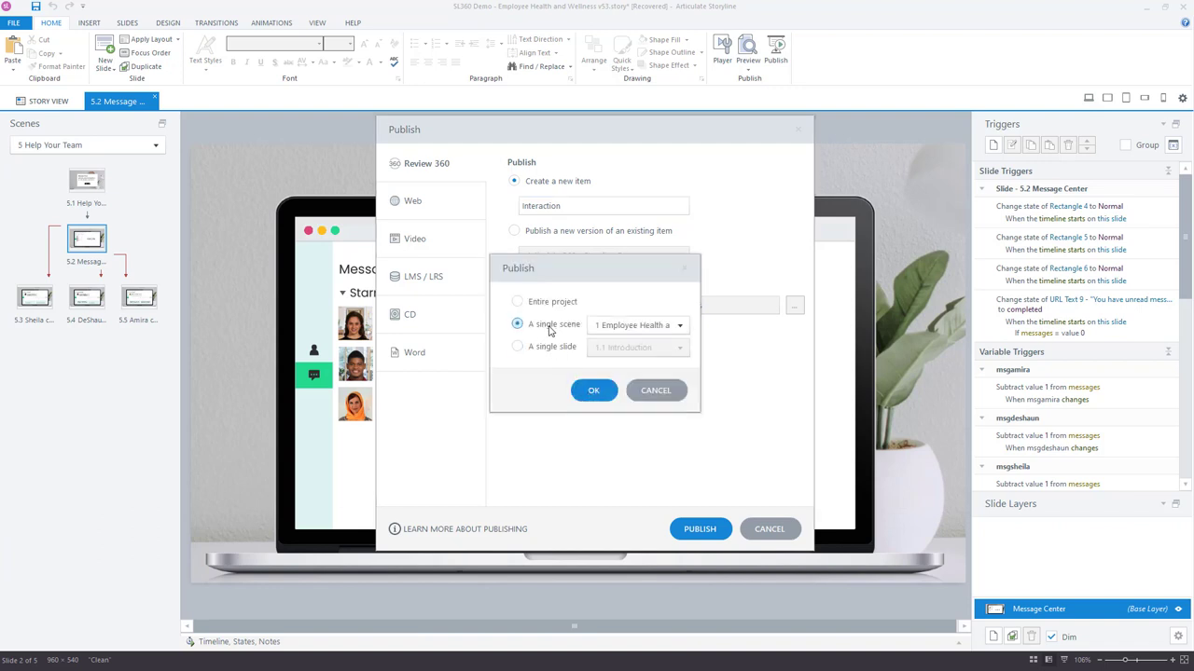
left_click(625, 325)
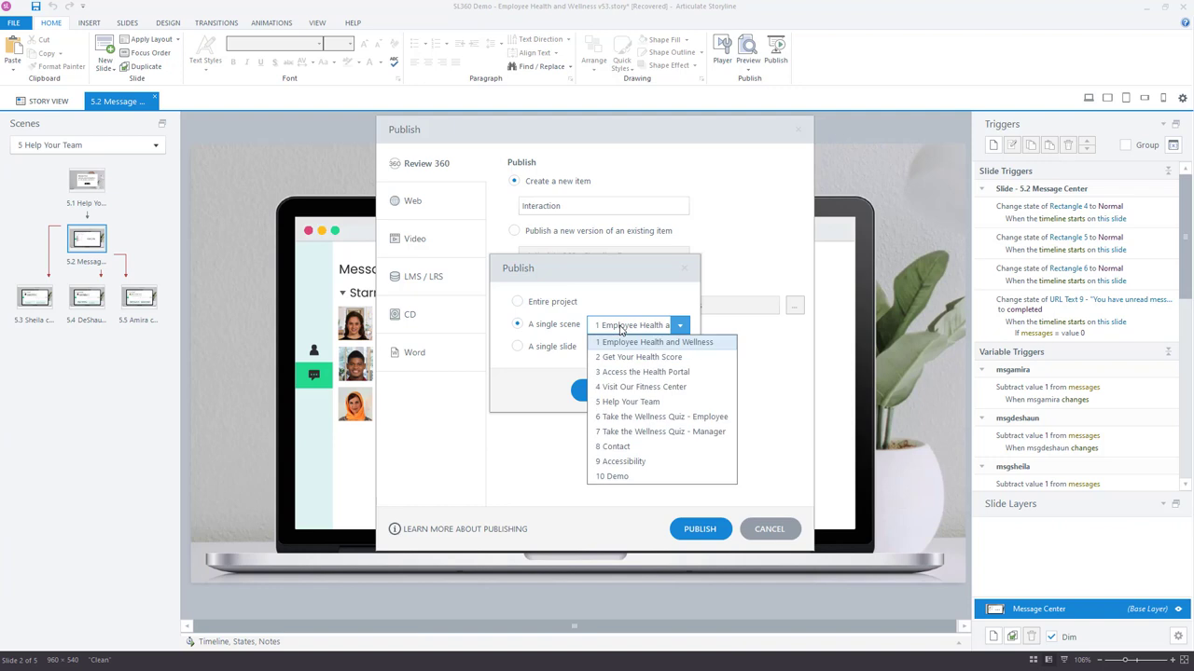
left_click(627, 404)
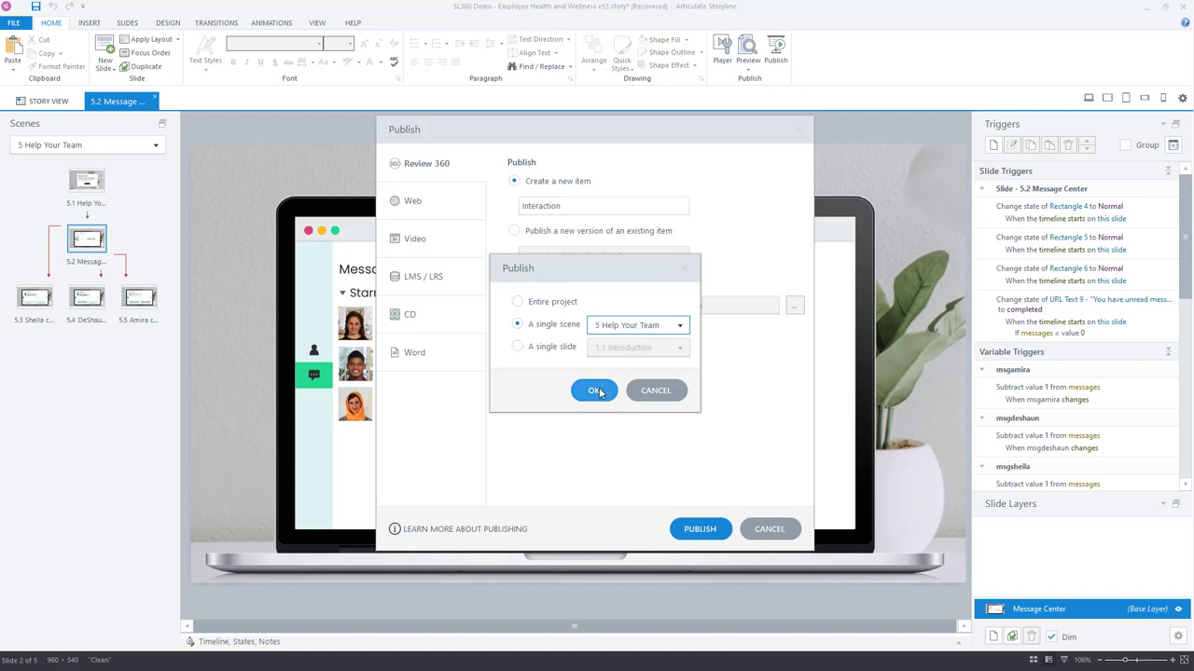
left_click(600, 392)
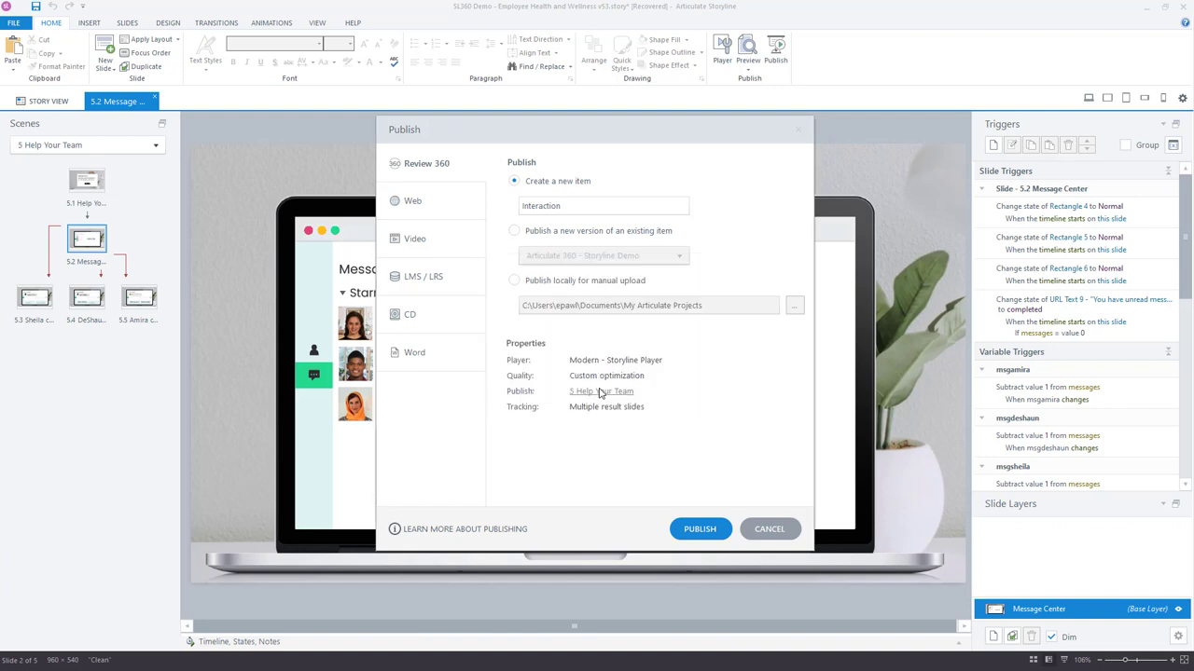
left_click(700, 530)
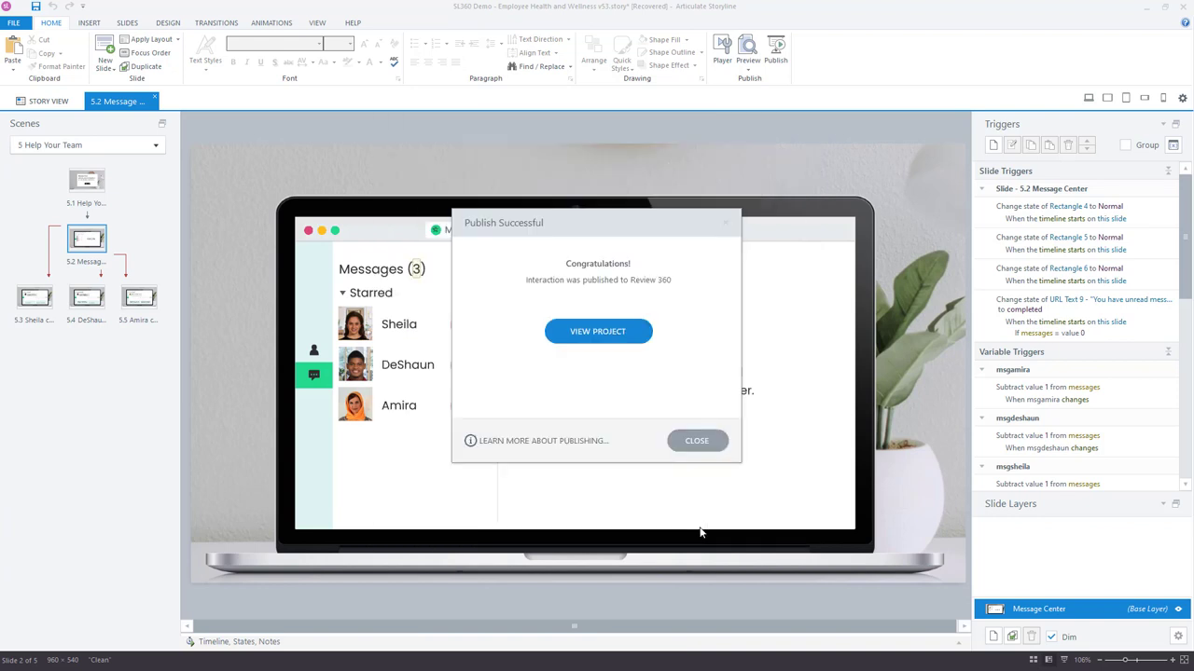
- View the published Interaction project in Review 360 and advance past its Help Your Team introduction slide
left_click(603, 332)
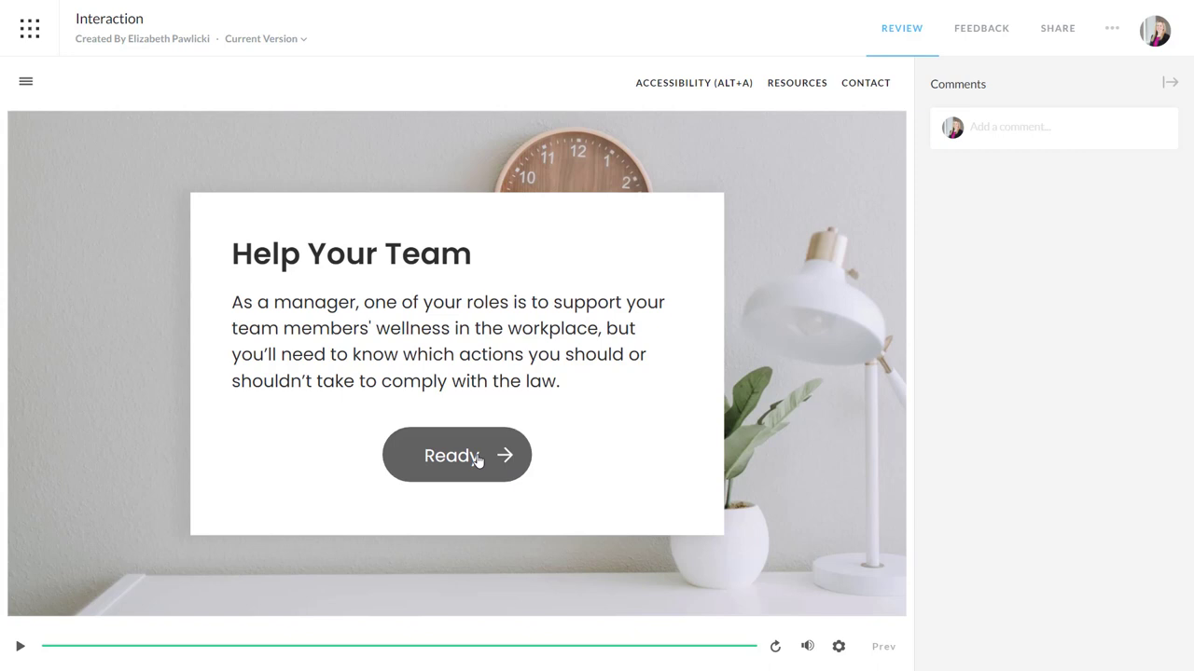
left_click(476, 459)
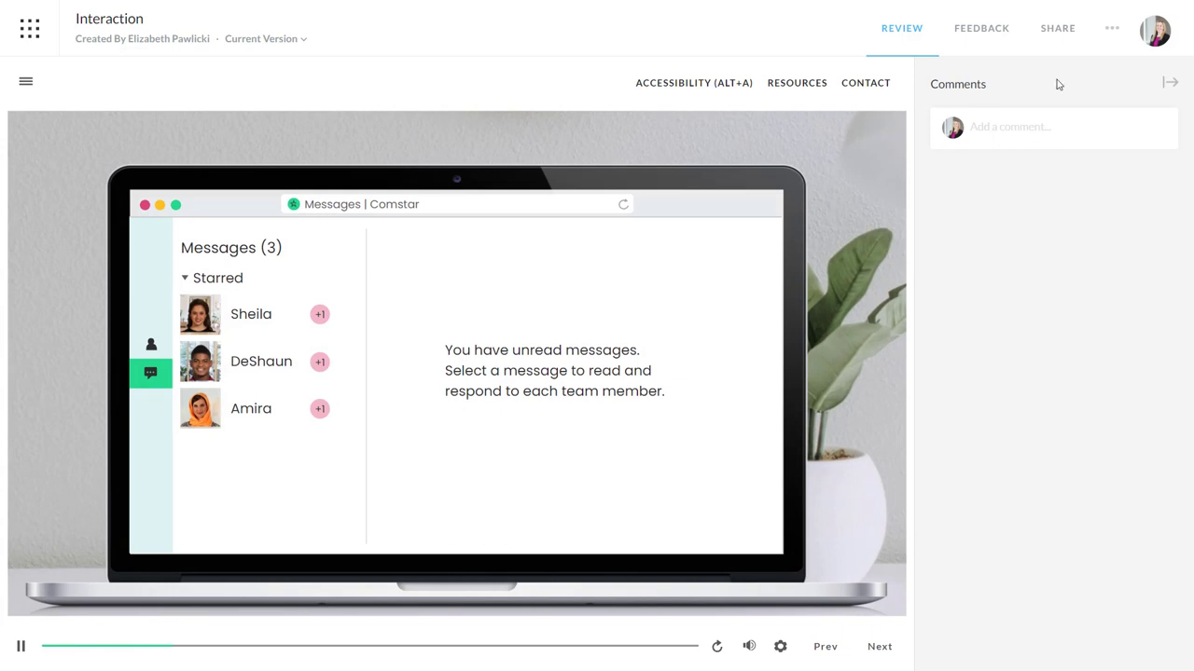
- Show the Interaction item's sharing options and select its shareable link
left_click(1057, 30)
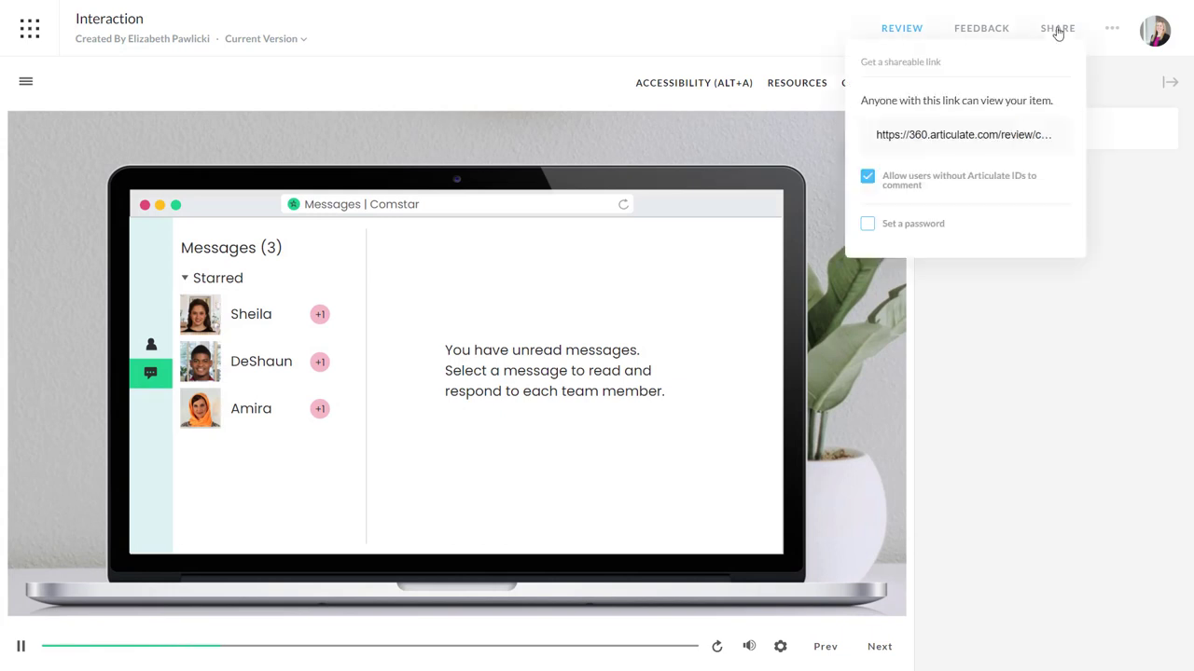
left_click(1023, 144)
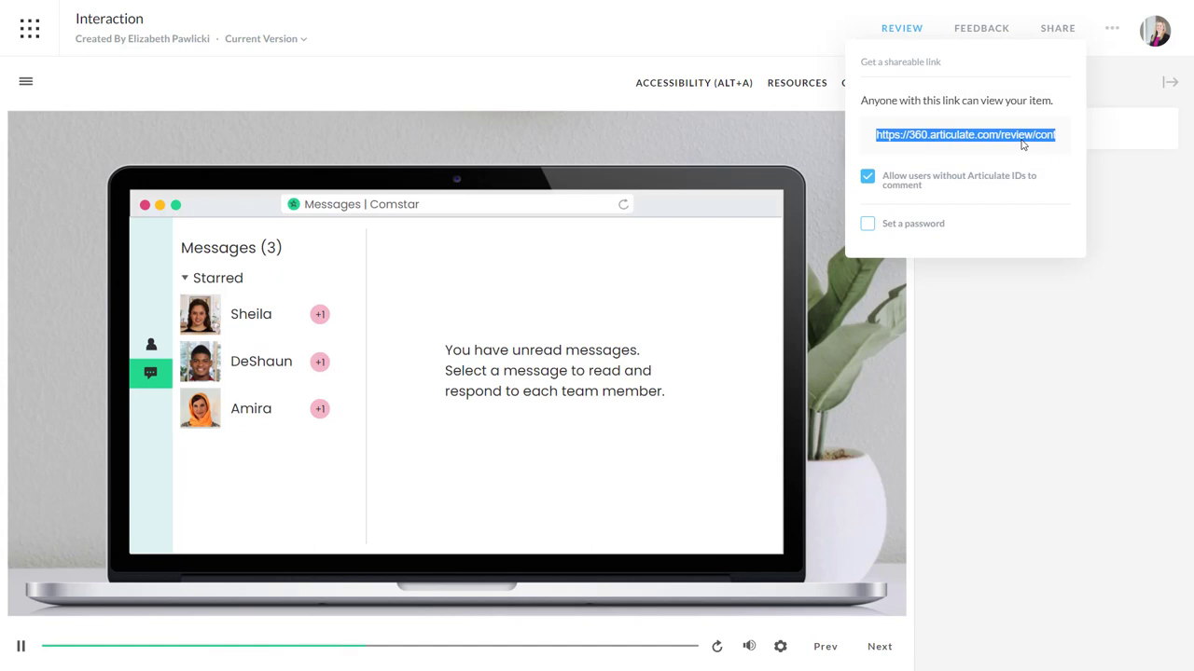
left_click(1103, 193)
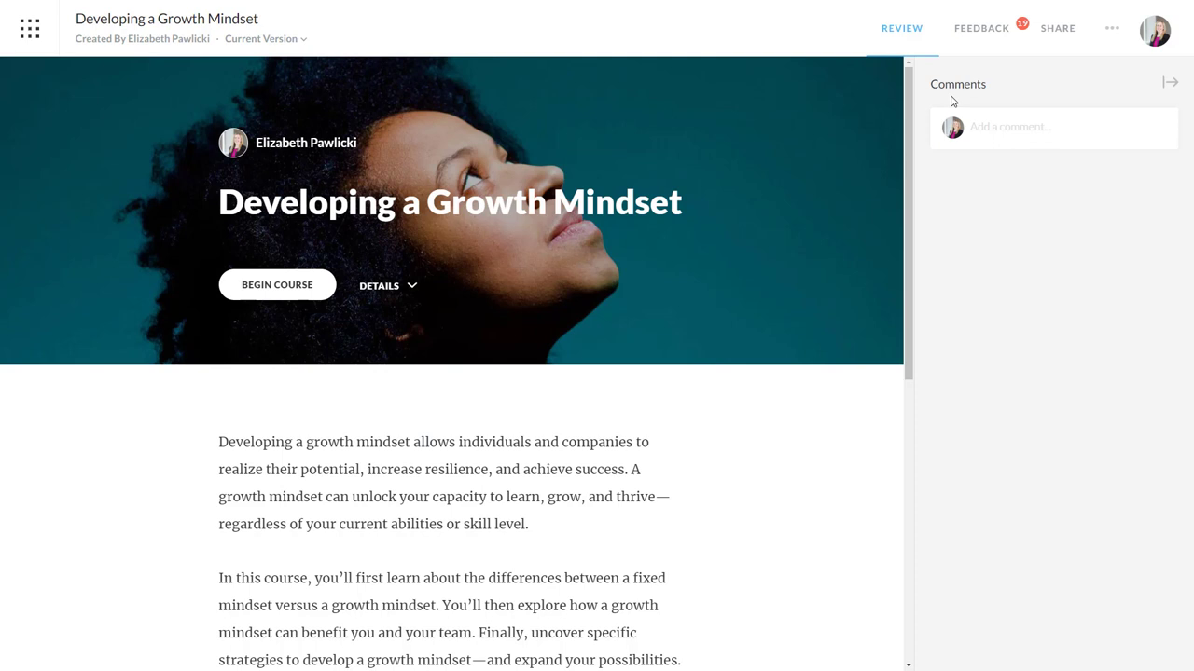
- Open the feedback for Developing a Growth Mindset and view the "What's a Growth Mindset?" comment's screenshot at full size
left_click(999, 40)
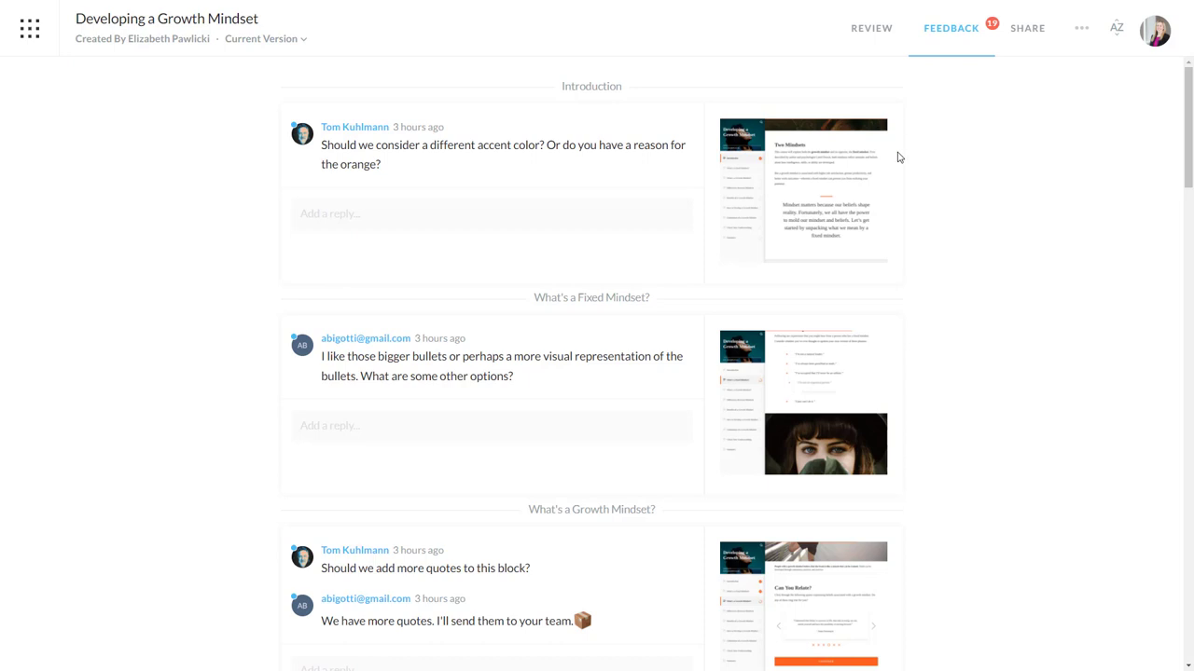
scroll(898, 157, "down", 3)
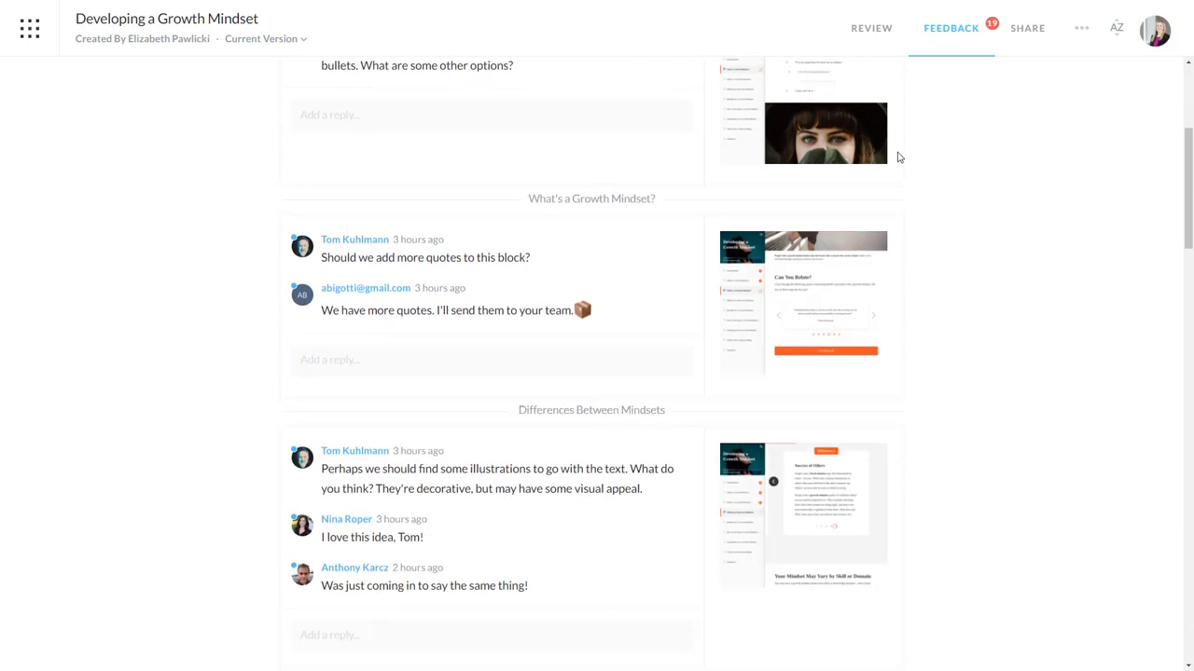
left_click(843, 290)
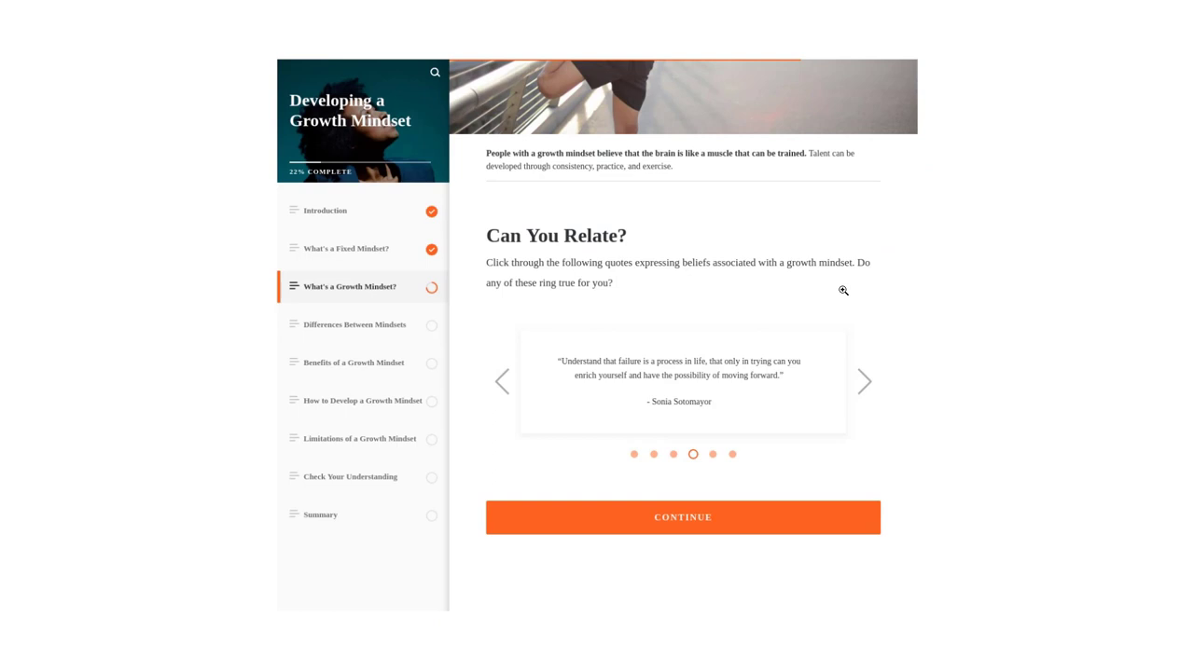
left_click(843, 290)
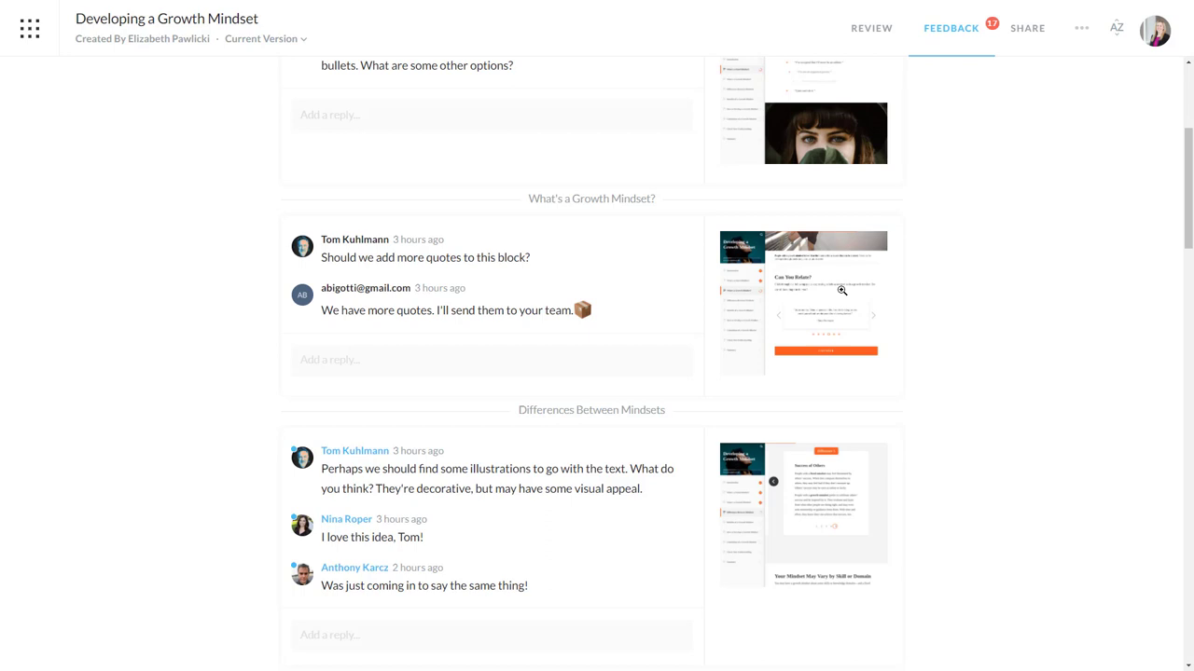
- Open a reply on the comment suggesting illustrations under "Differences Between Mindsets"
scroll(842, 290, "down", 2)
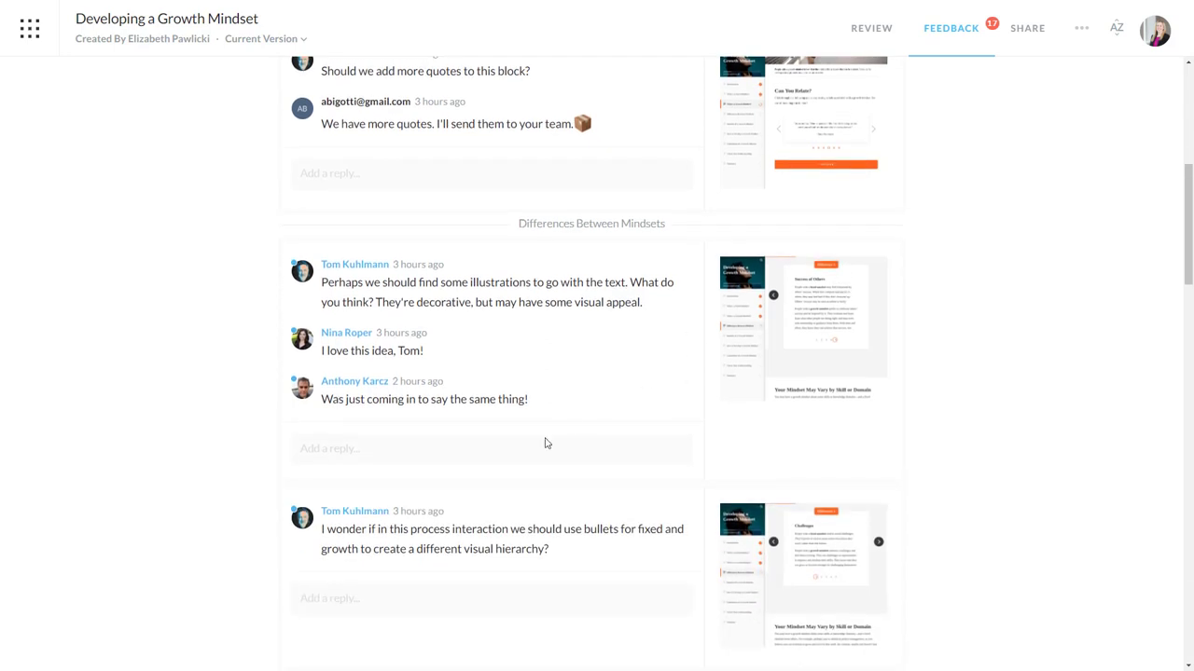
left_click(545, 446)
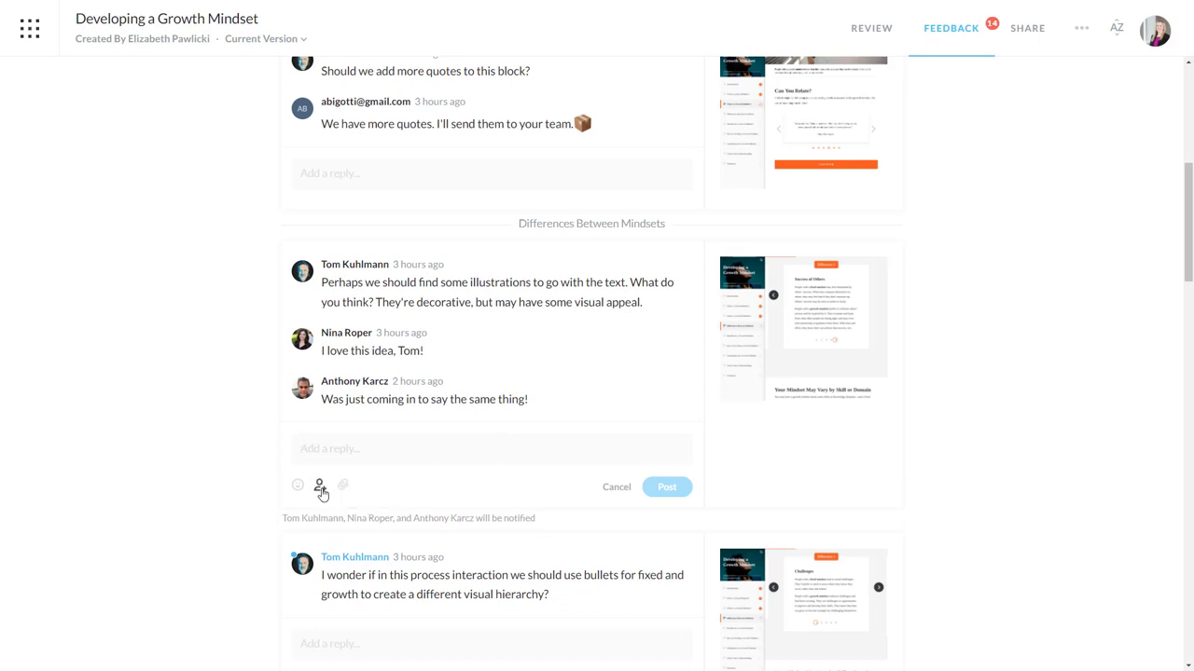
- Resolve the bullets comment under "What's a Fixed Mindset?" and show the options for the "What's a Growth Mindset?" comment
scroll(680, 386, "up", 4)
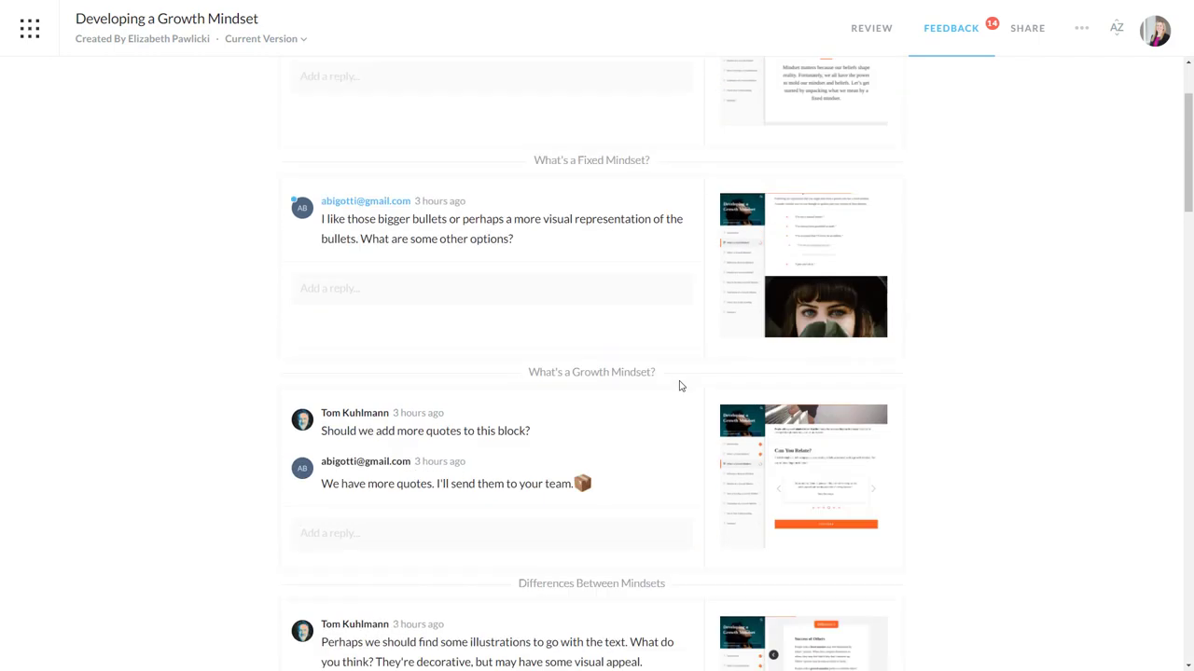
scroll(680, 386, "up", 2)
mouse_move(689, 366)
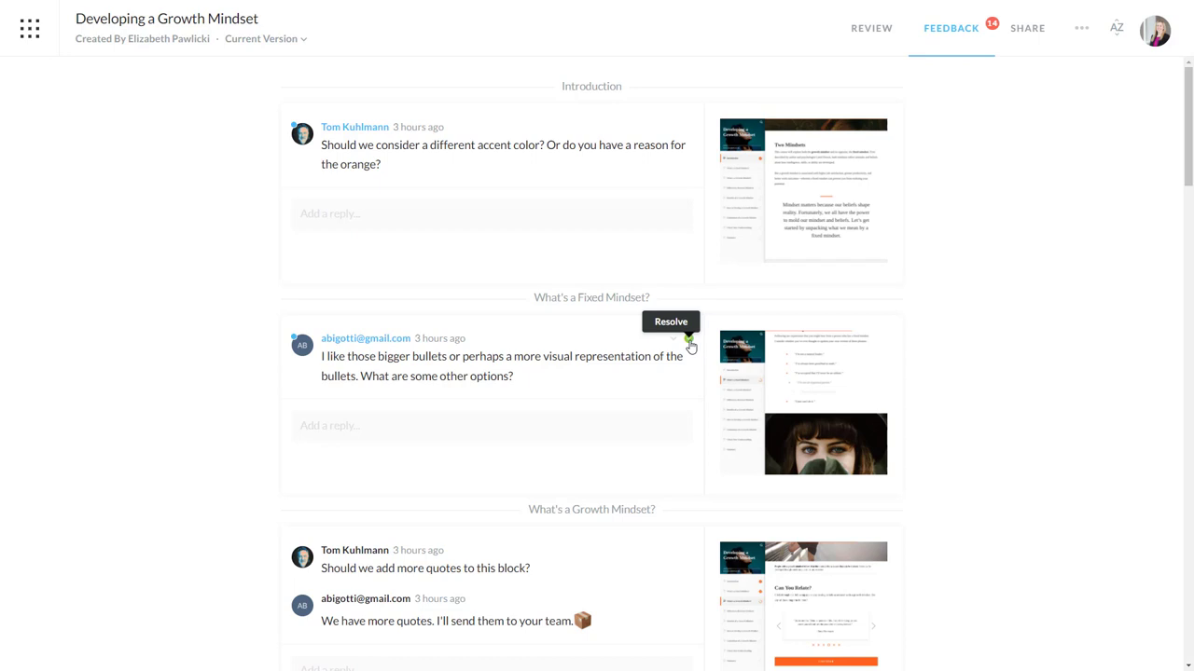
left_click(688, 342)
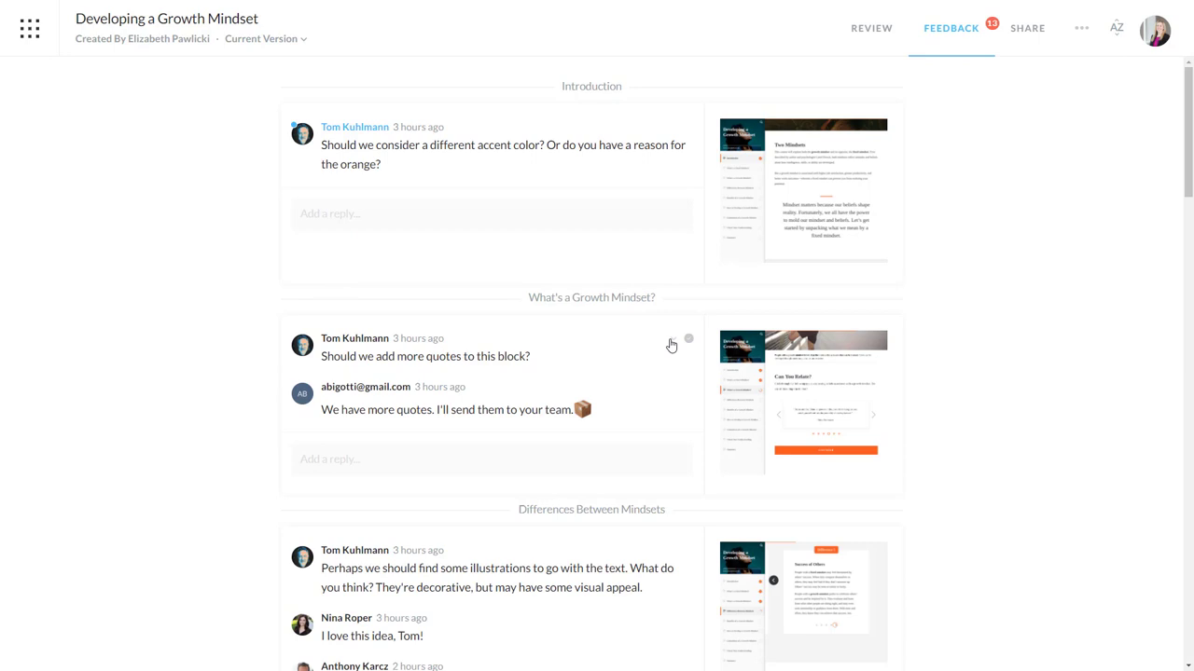
left_click(671, 341)
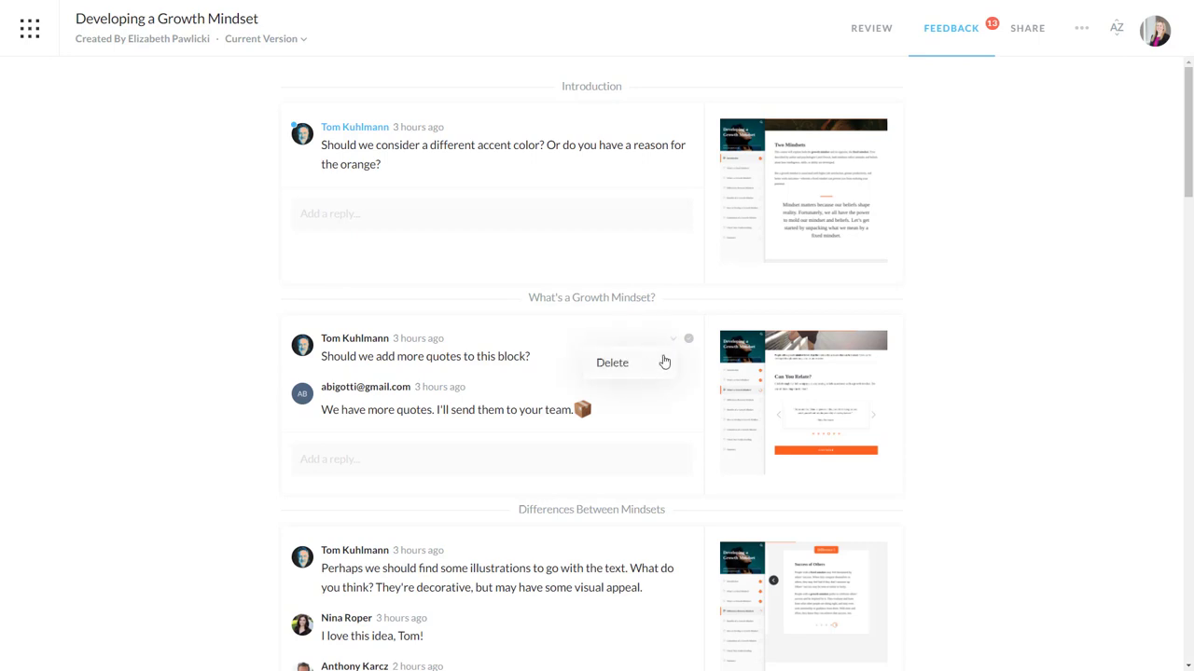
- View the feedback sorted by recent and again by lesson, and open the project's notification settings
left_click(1117, 30)
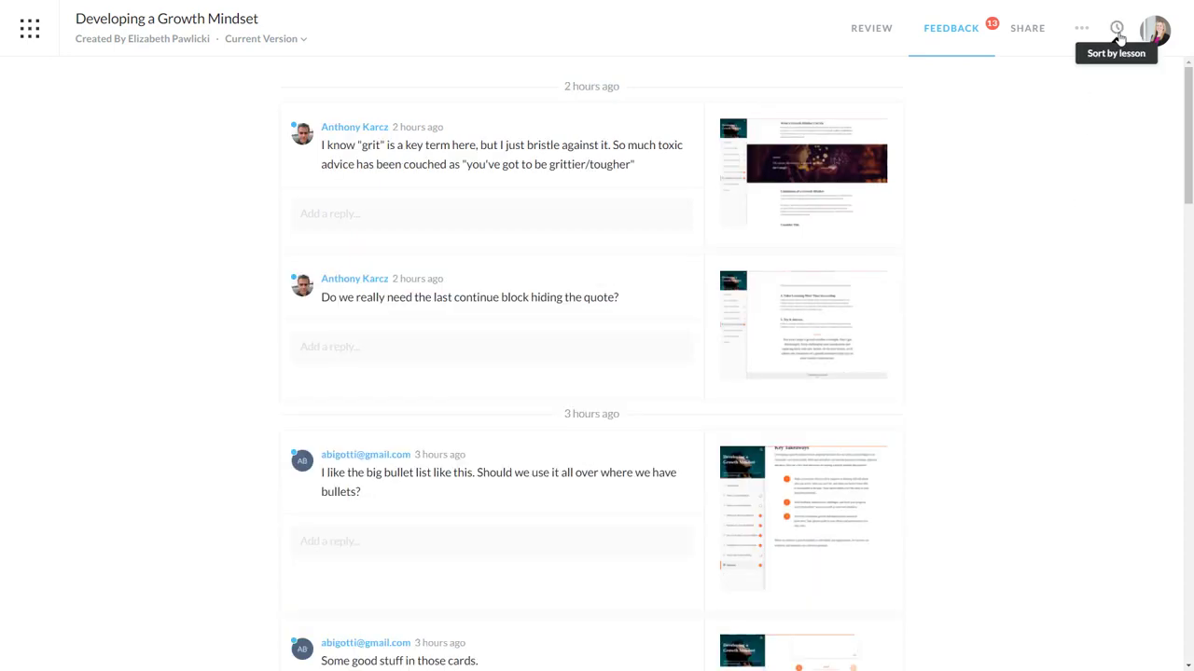
left_click(1117, 30)
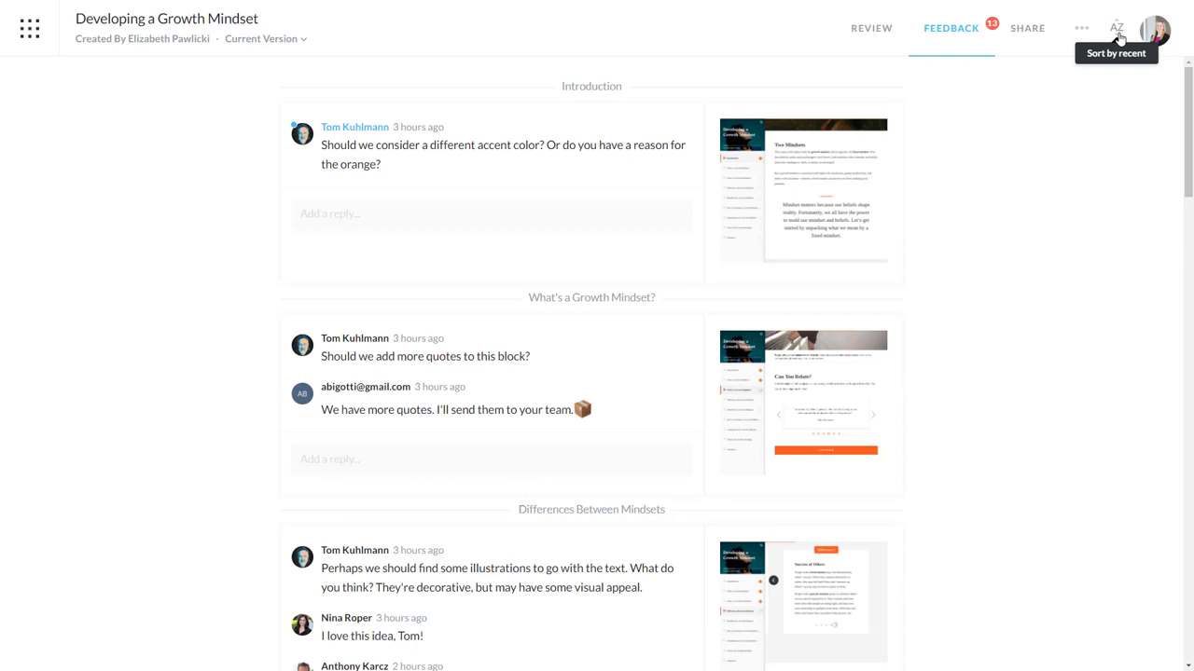
left_click(1082, 30)
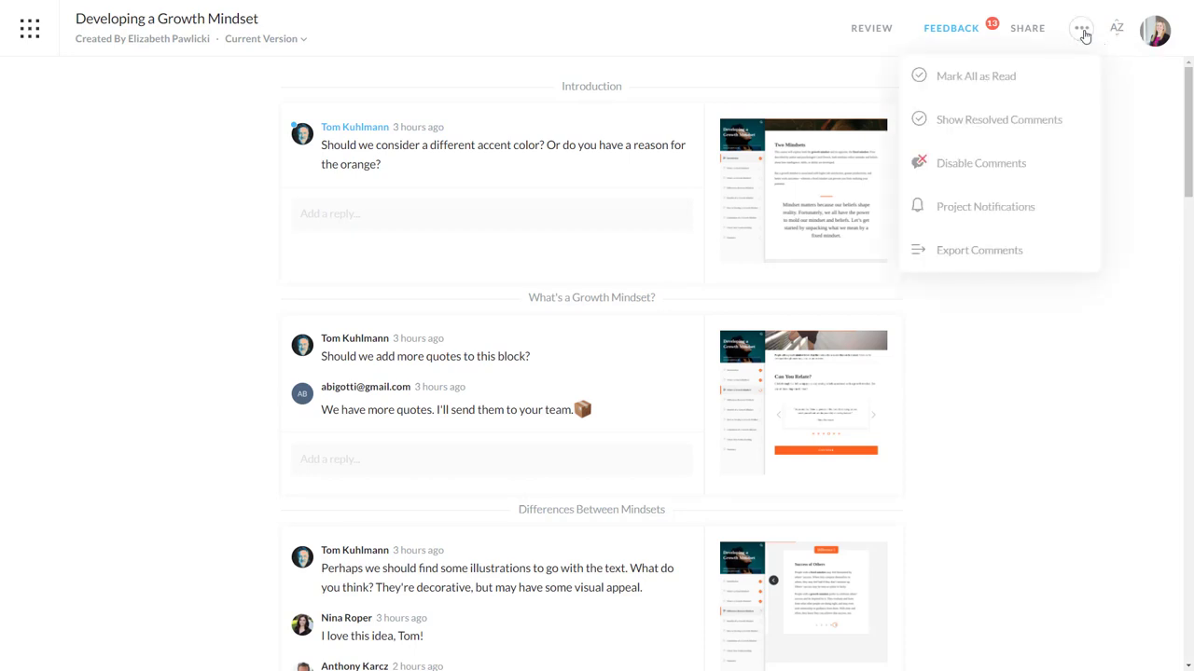
left_click(1003, 209)
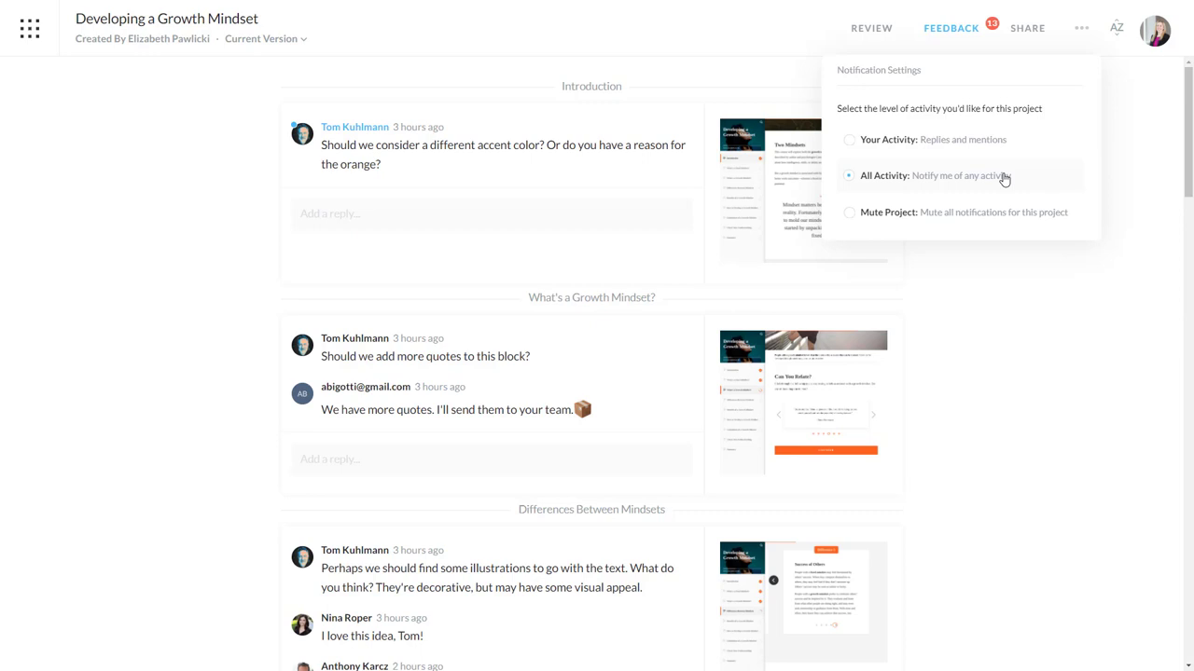
- Return to the course's review view, open a new comment entry and show the version list
left_click(886, 30)
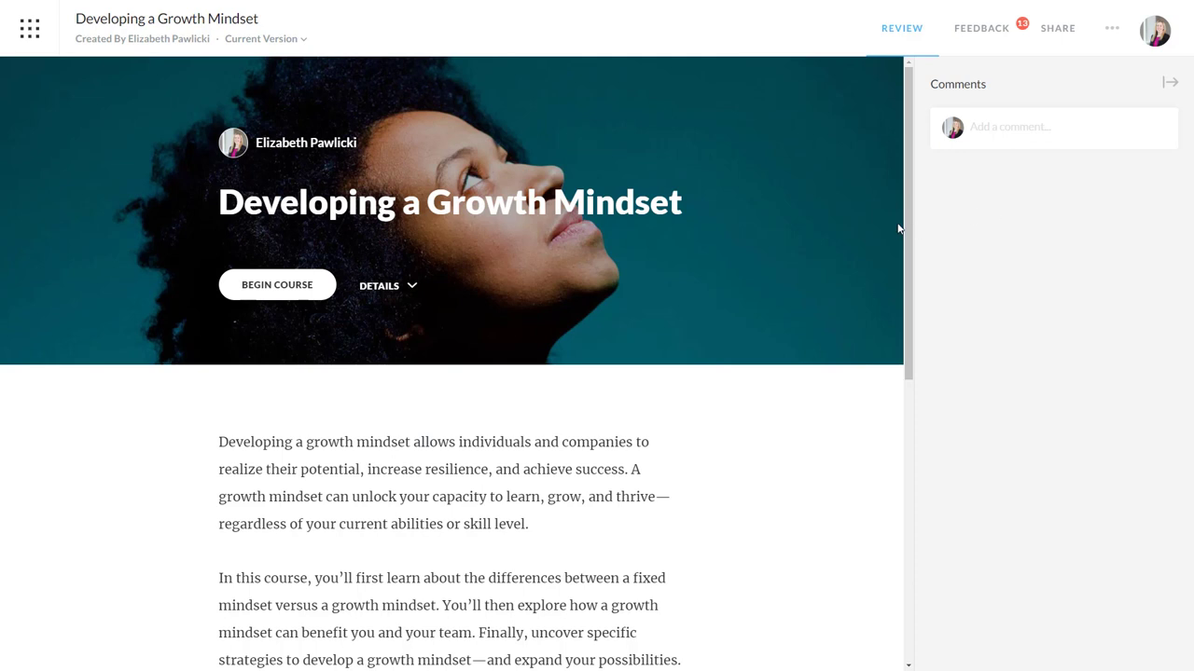
left_click(1019, 122)
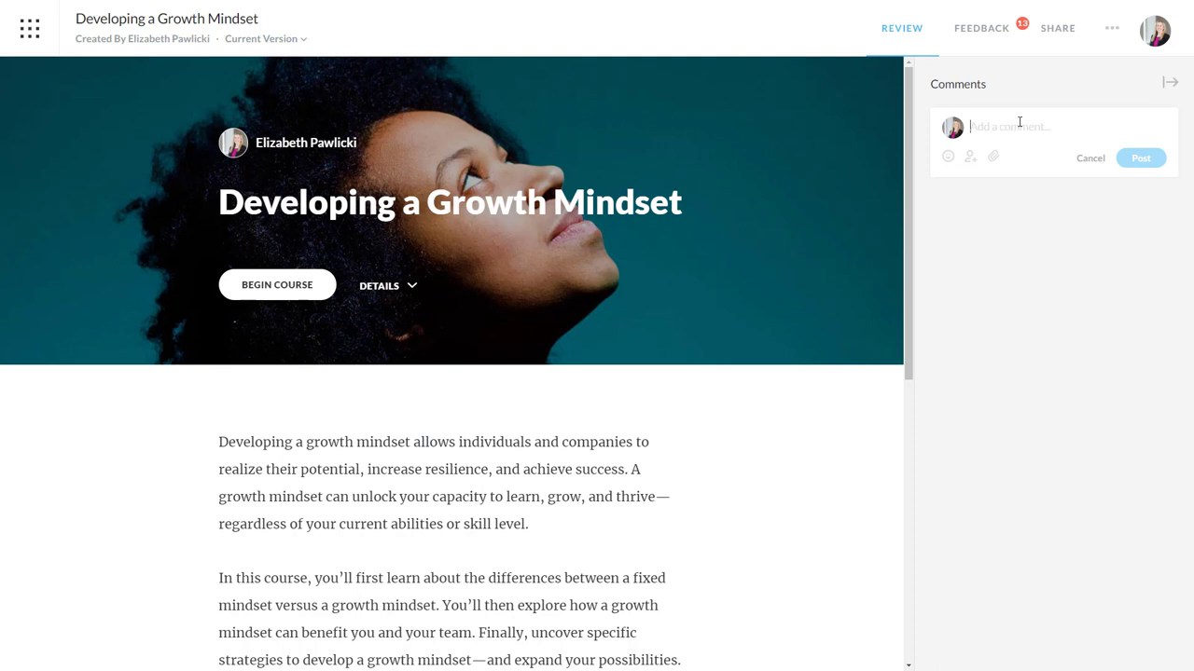
left_click(299, 43)
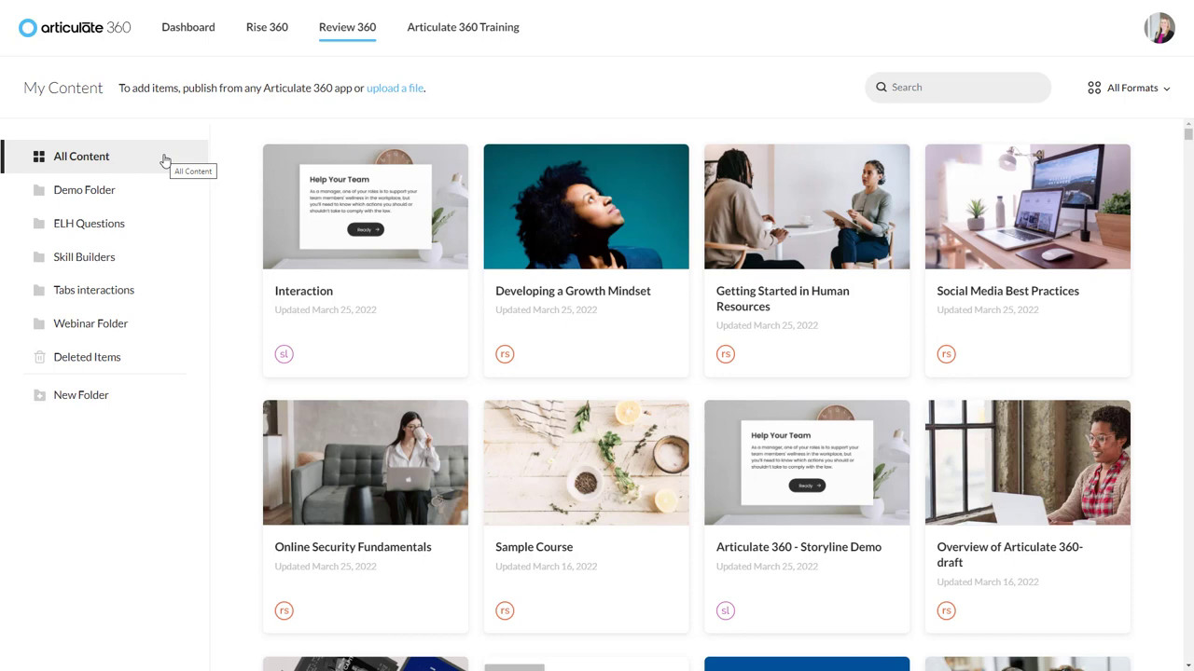
- Create a new content folder titled "Employee Onboarding"
left_click(128, 400)
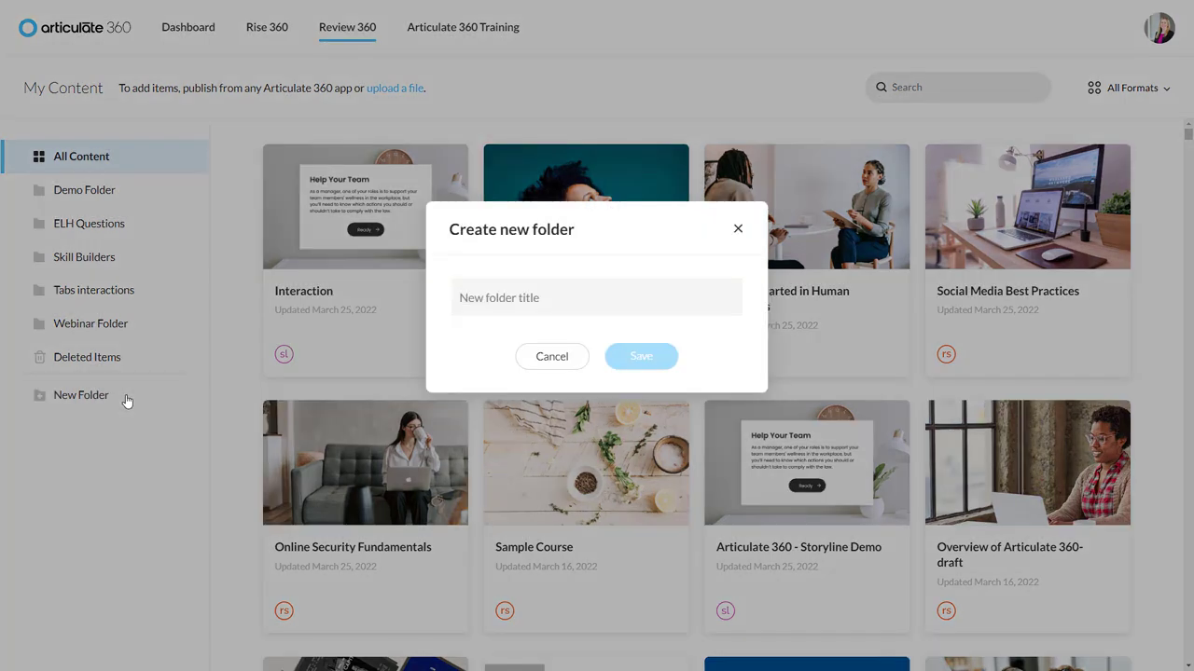
type("Employee On")
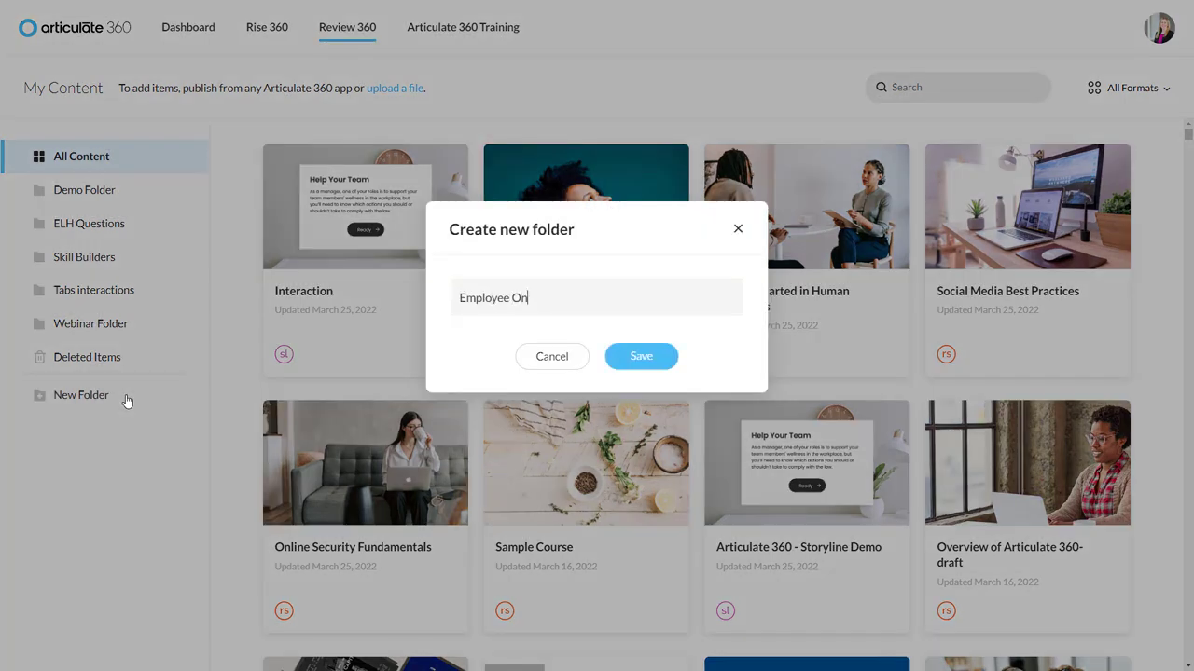
type("boarding")
left_click(641, 357)
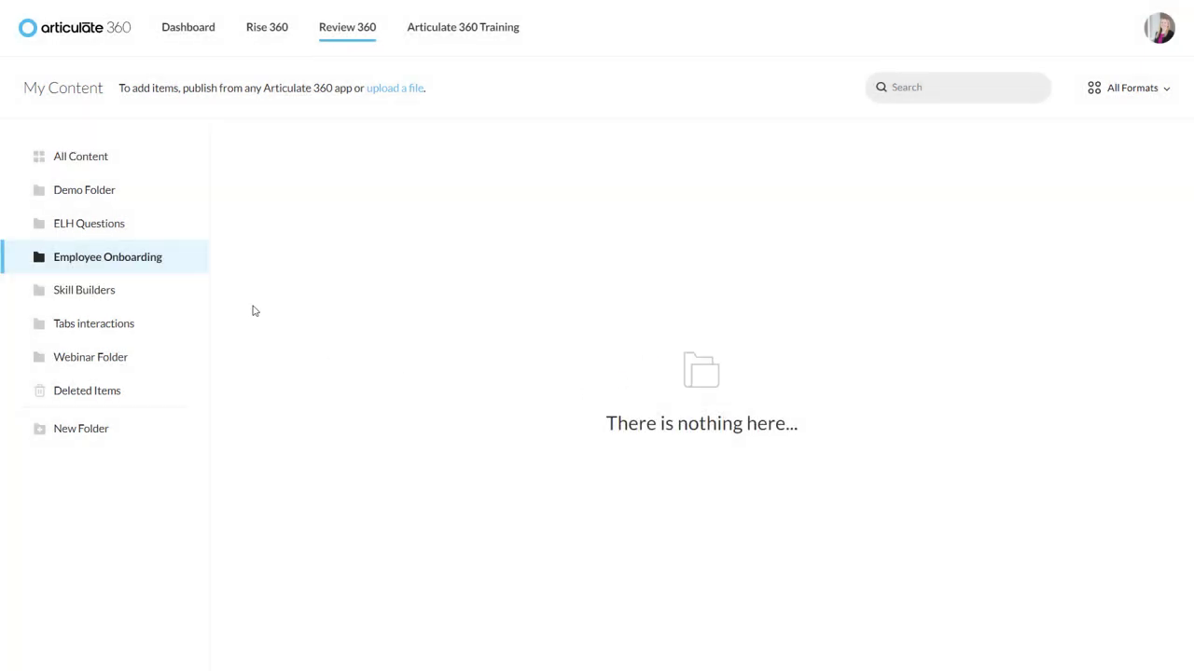
- Move the Interaction item from all content into the Employee Onboarding folder and open that folder
mouse_move(150, 269)
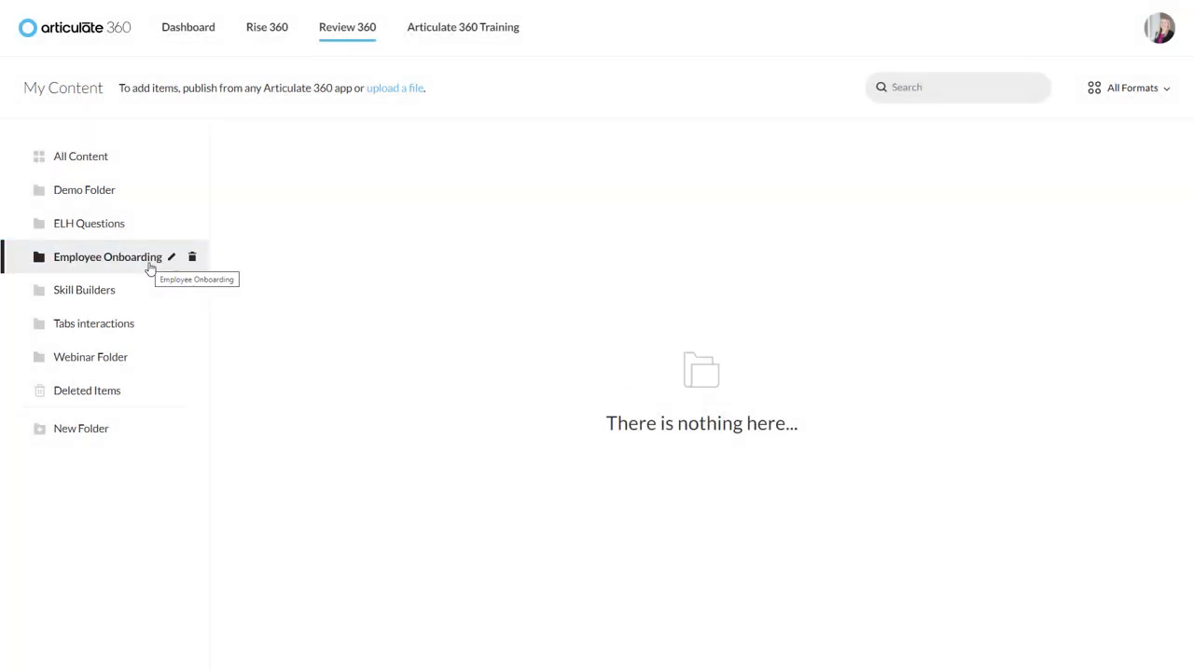
left_click(82, 164)
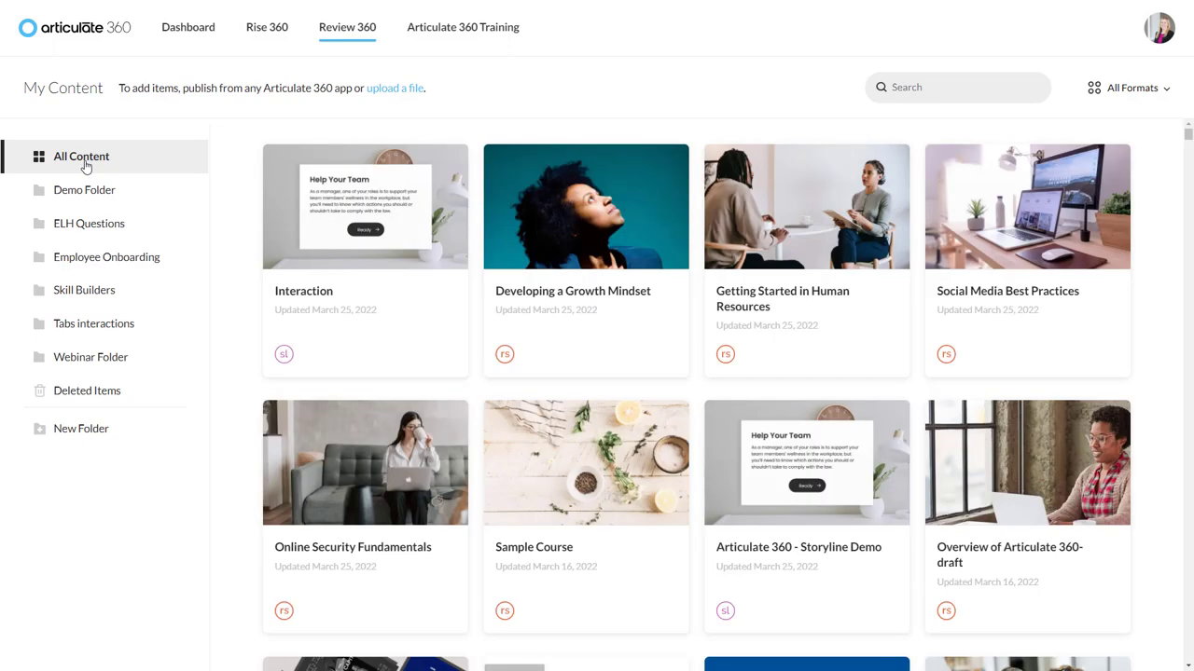
mouse_move(419, 294)
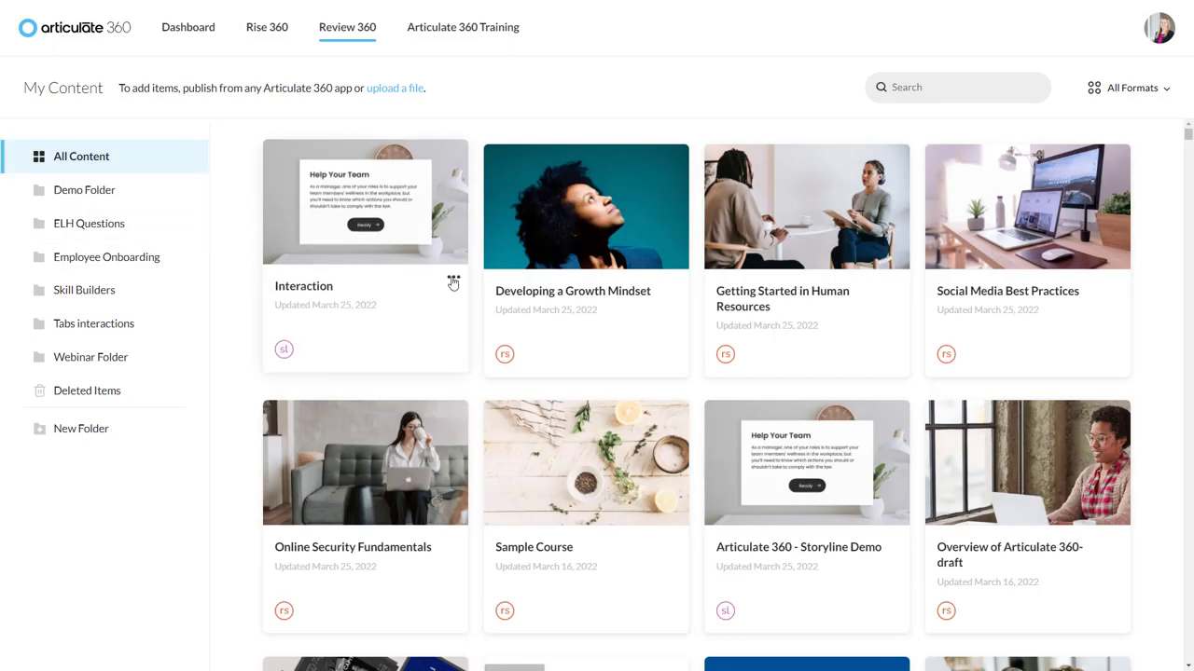
left_click(452, 281)
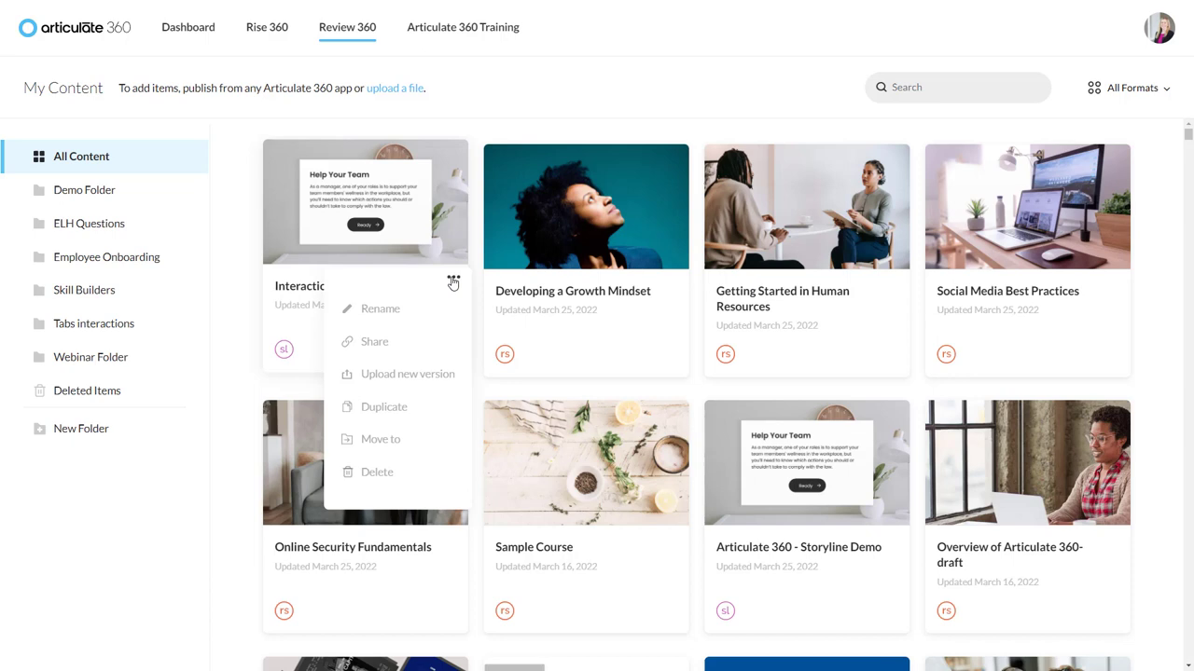
left_click(431, 453)
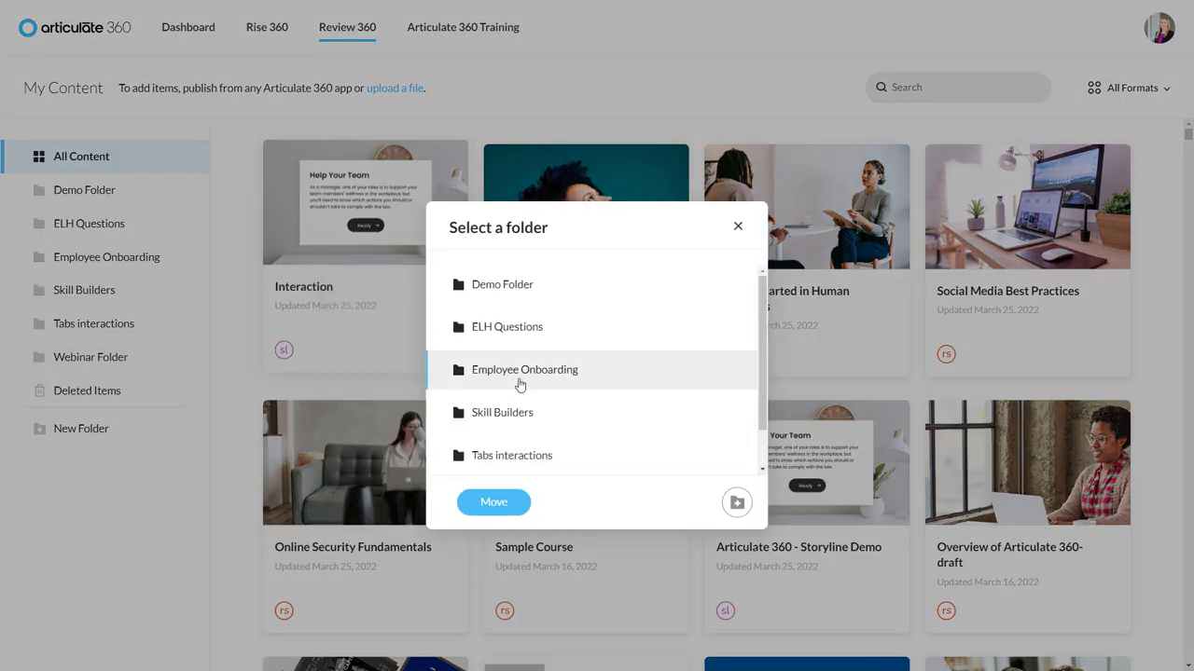
left_click(513, 507)
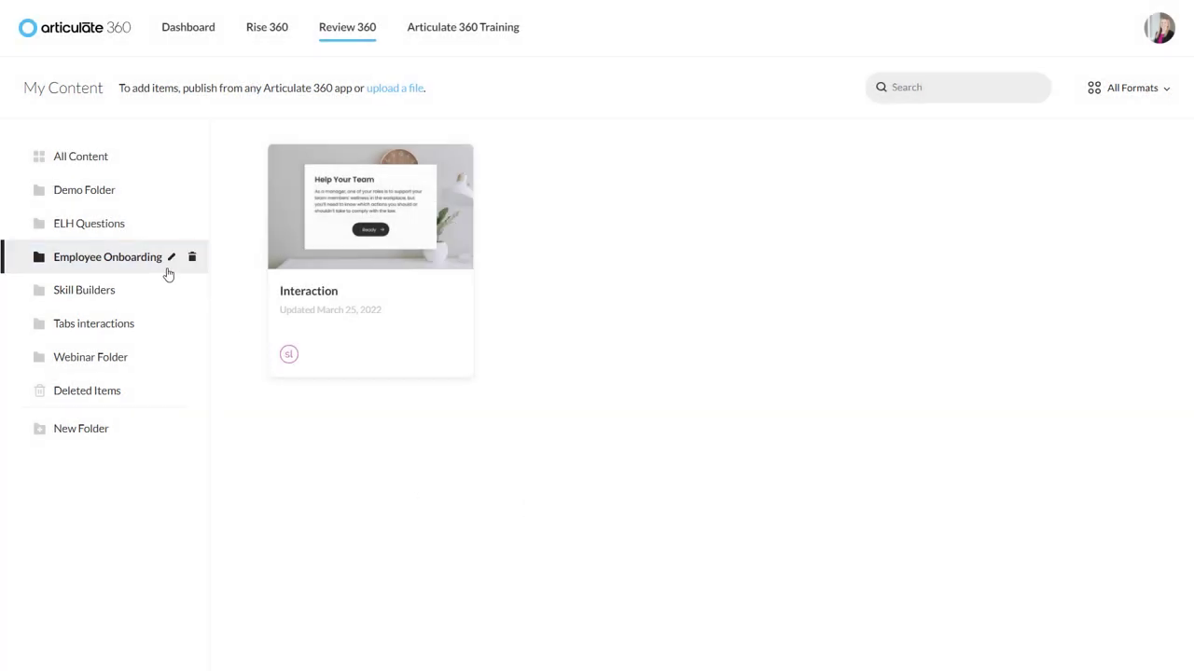
left_click(166, 272)
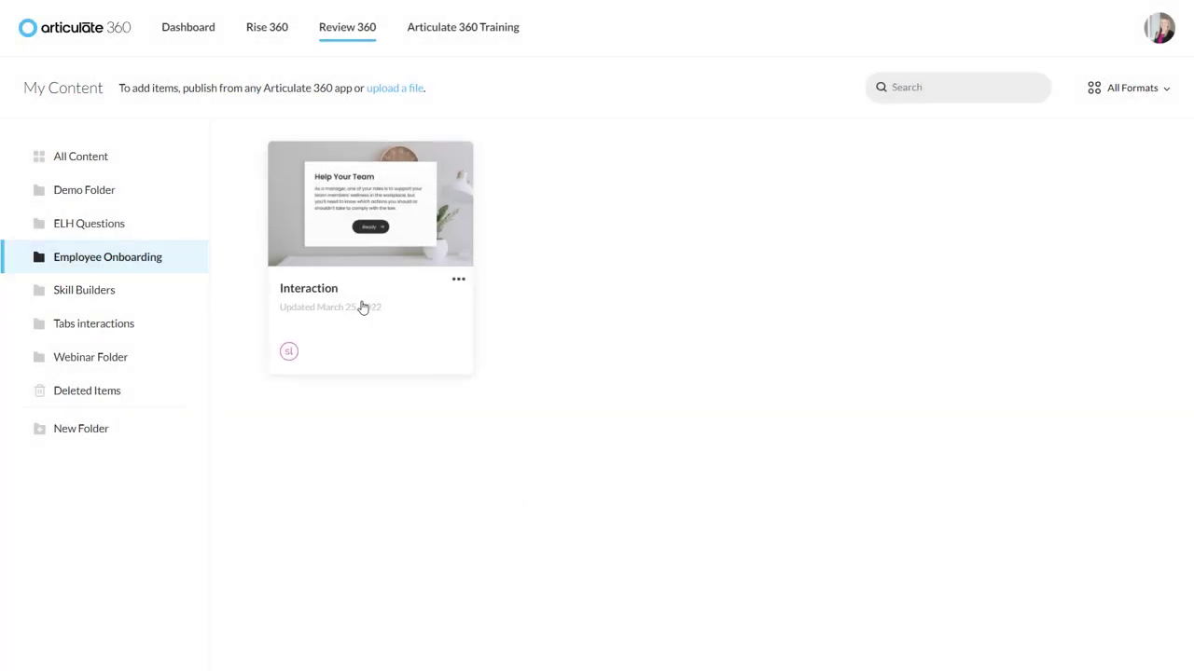
- Show the options for the Interaction item, and view the format filter choices for all content
left_click(458, 280)
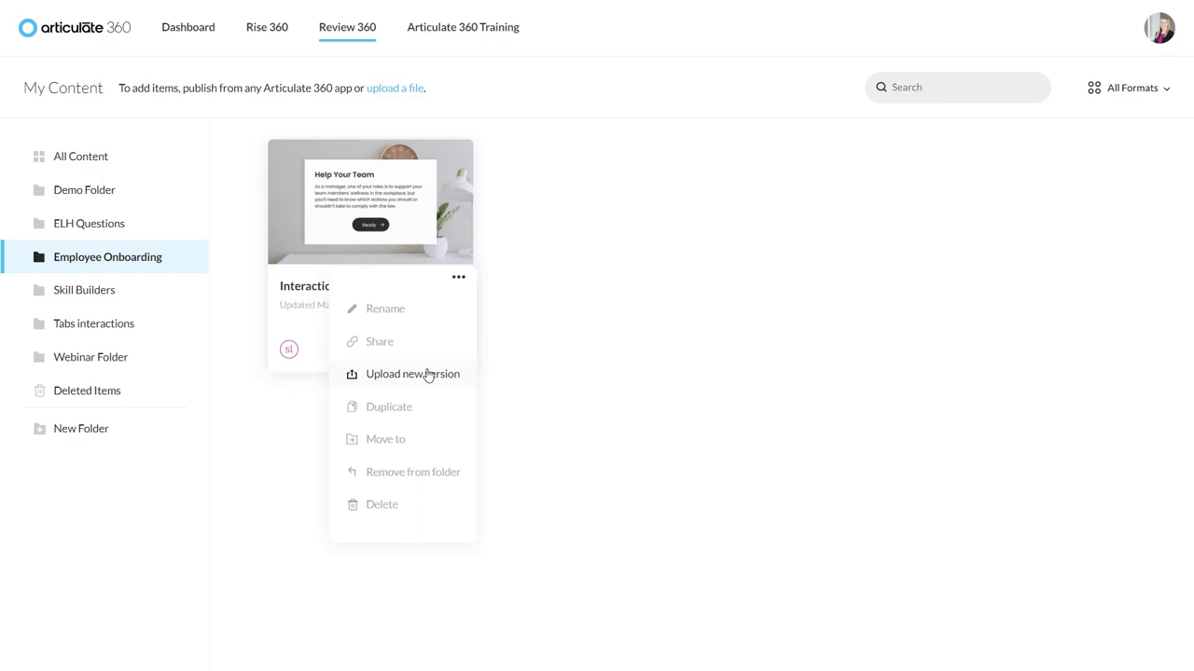
left_click(139, 164)
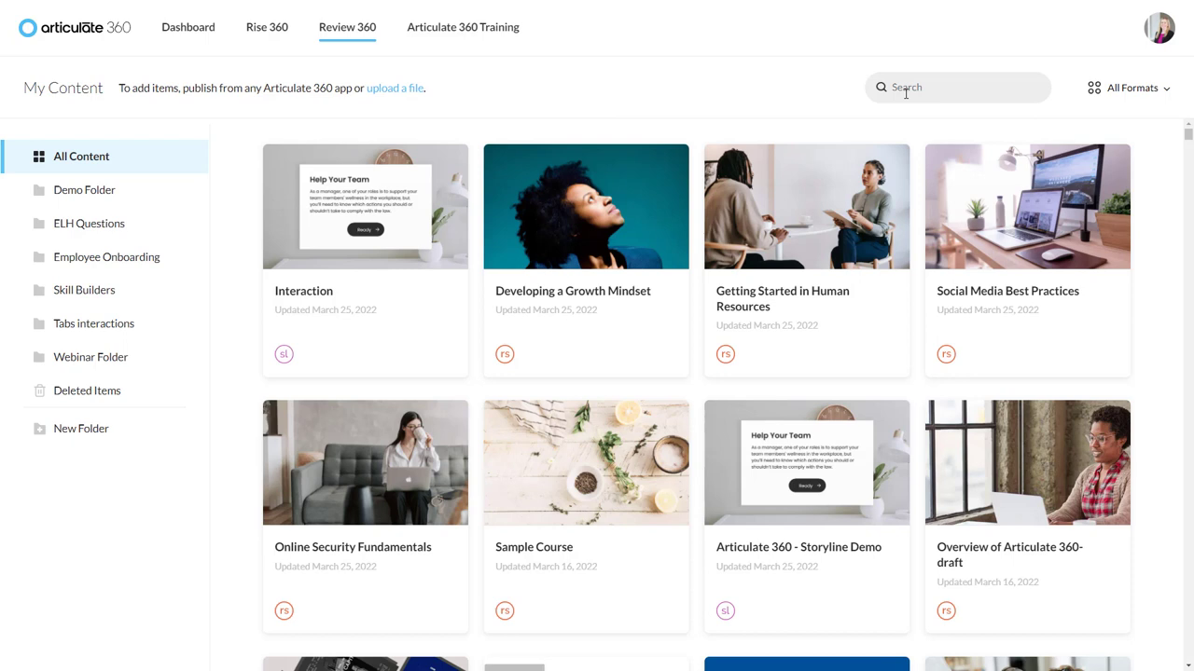
left_click(1099, 95)
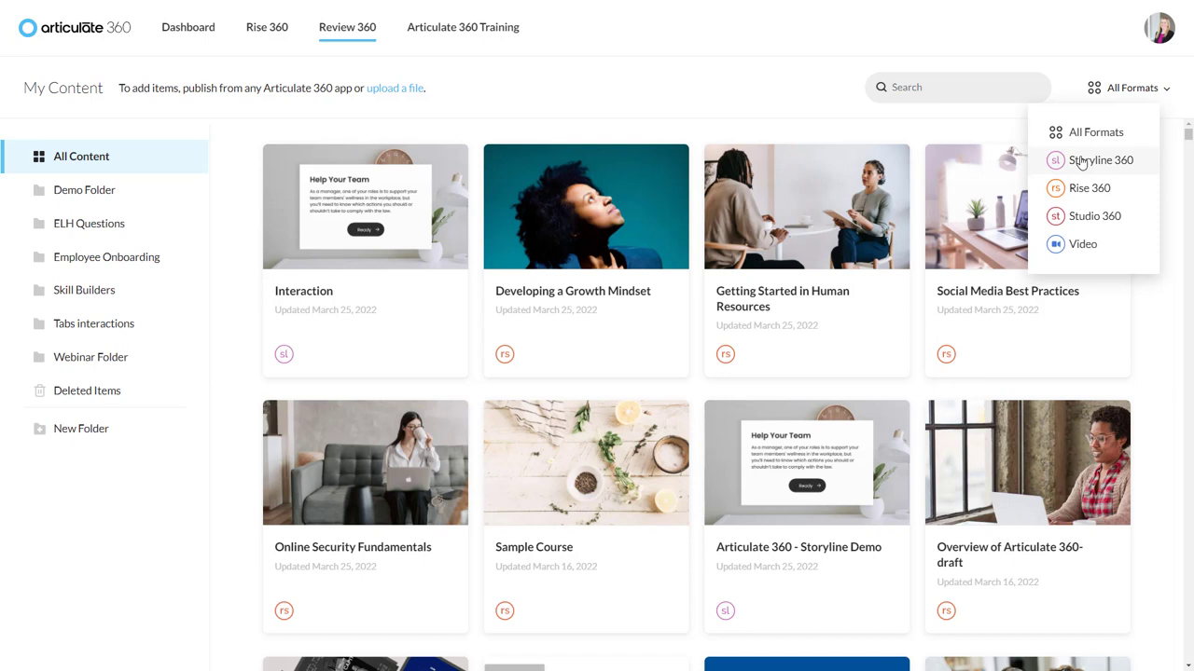
left_click(759, 112)
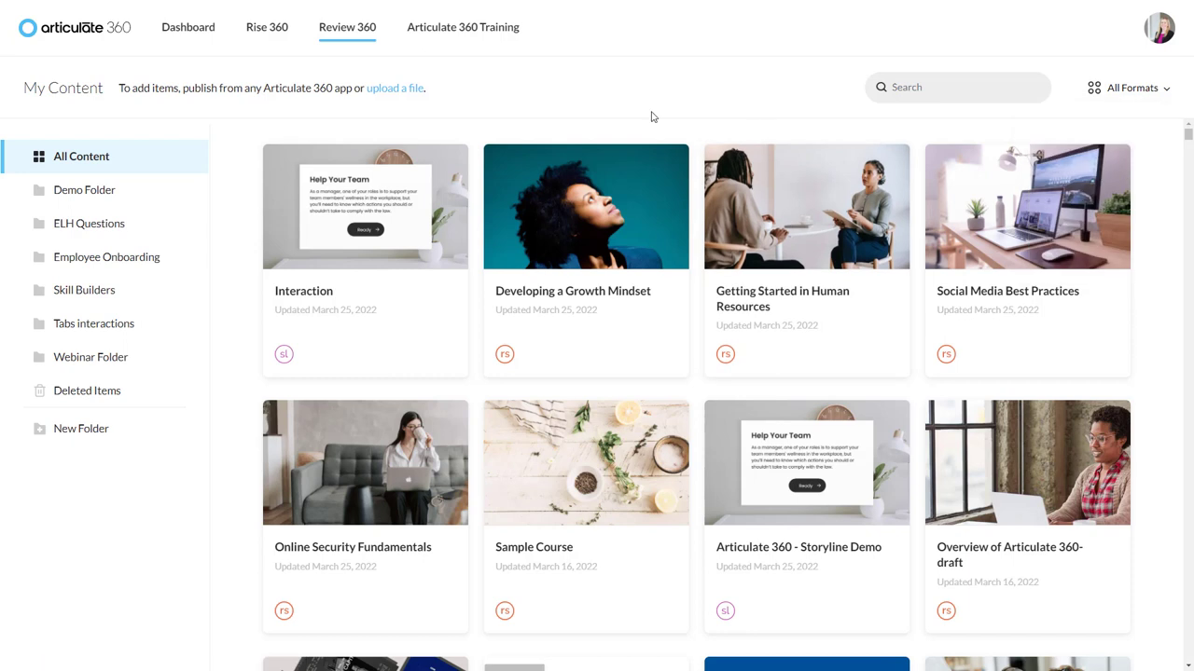